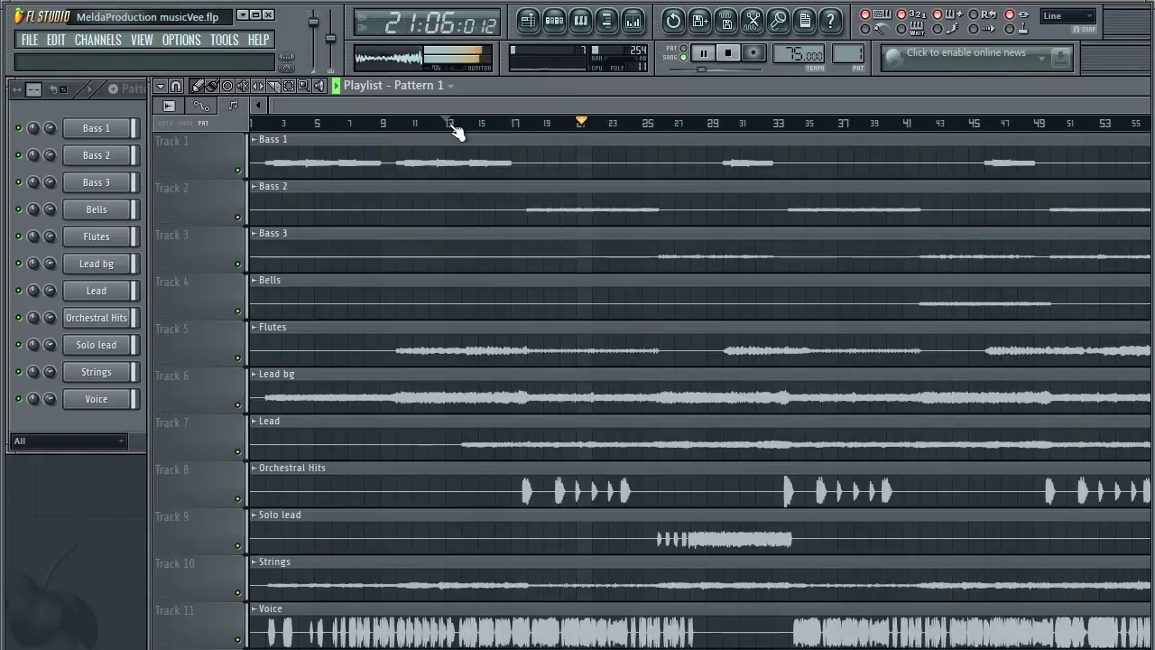
Stop the song and move the song position to bar 13.
key("space")
left_click(451, 124)
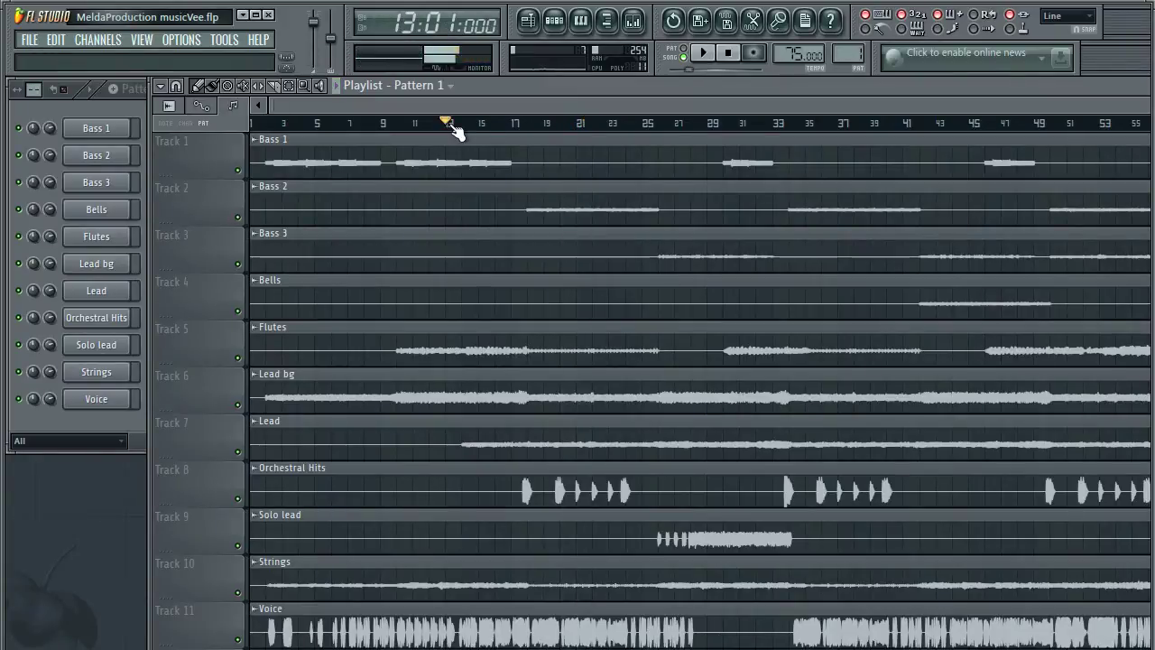
Add an MDrummer 1out channel from the full instrument plugin list.
left_click(107, 37)
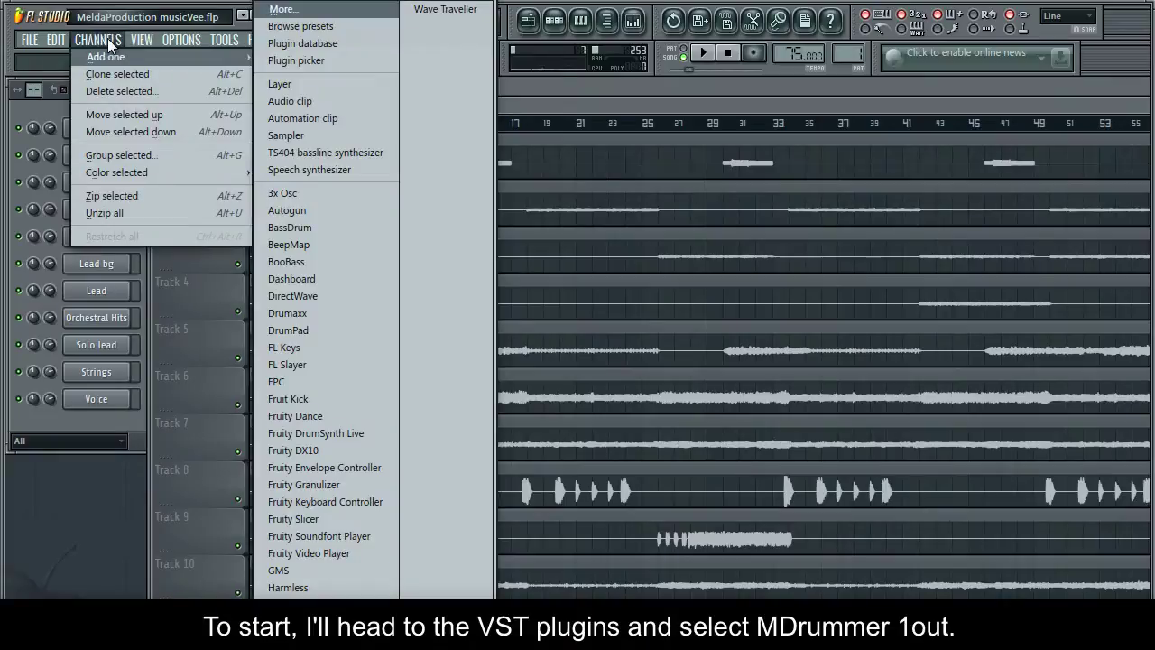
left_click(287, 10)
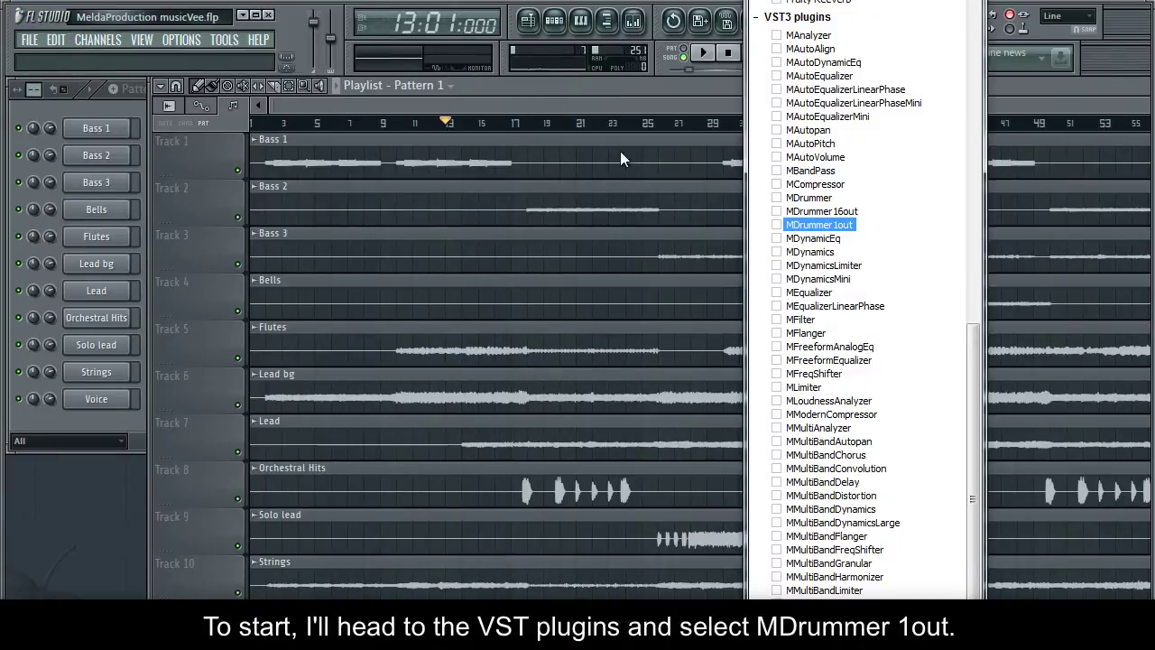
left_click(794, 224)
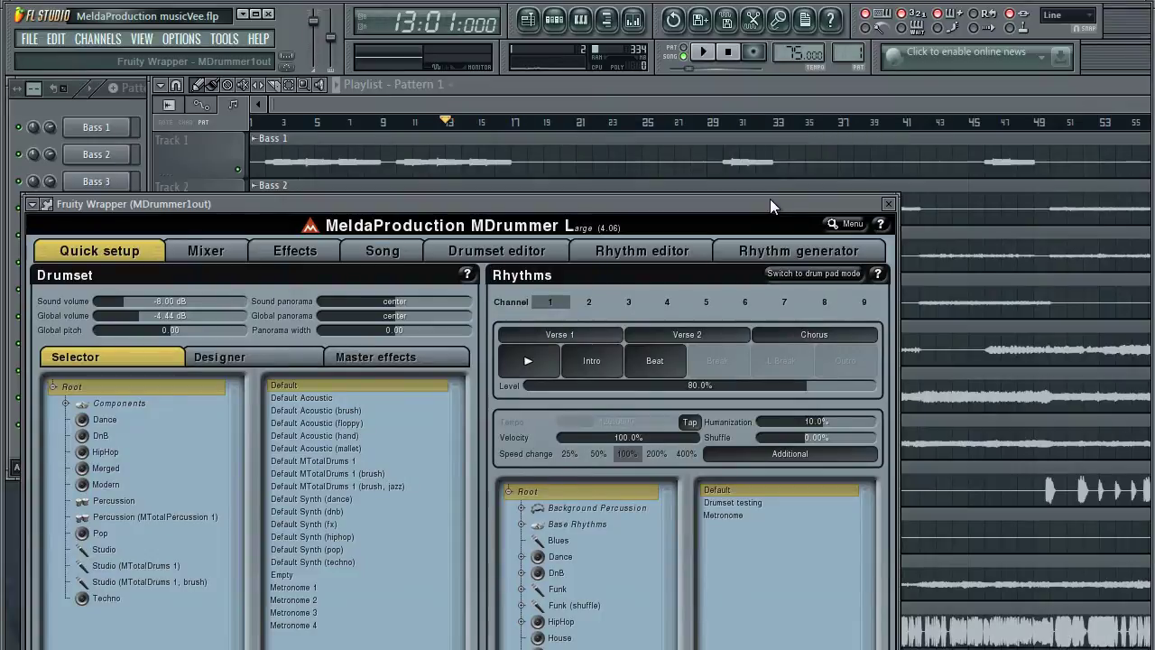
left_click_drag(771, 207, 892, 91)
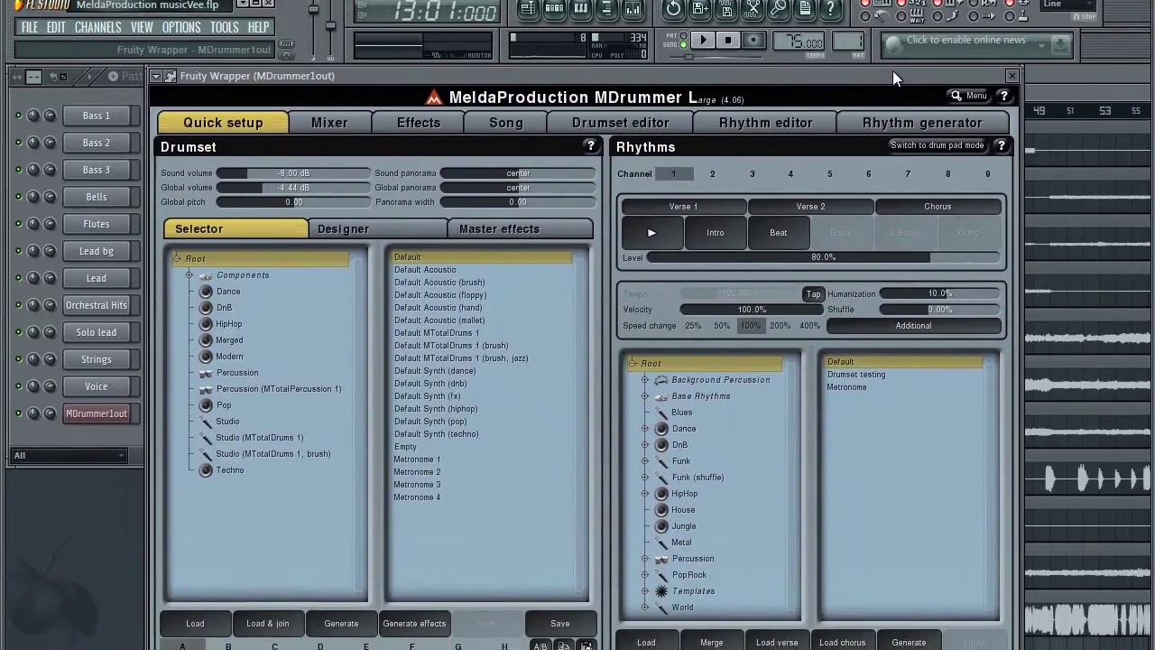
Audition the HipHop drumset rhythms, settle on HipHop 01, close MDrummer and stop playback.
left_click(705, 18)
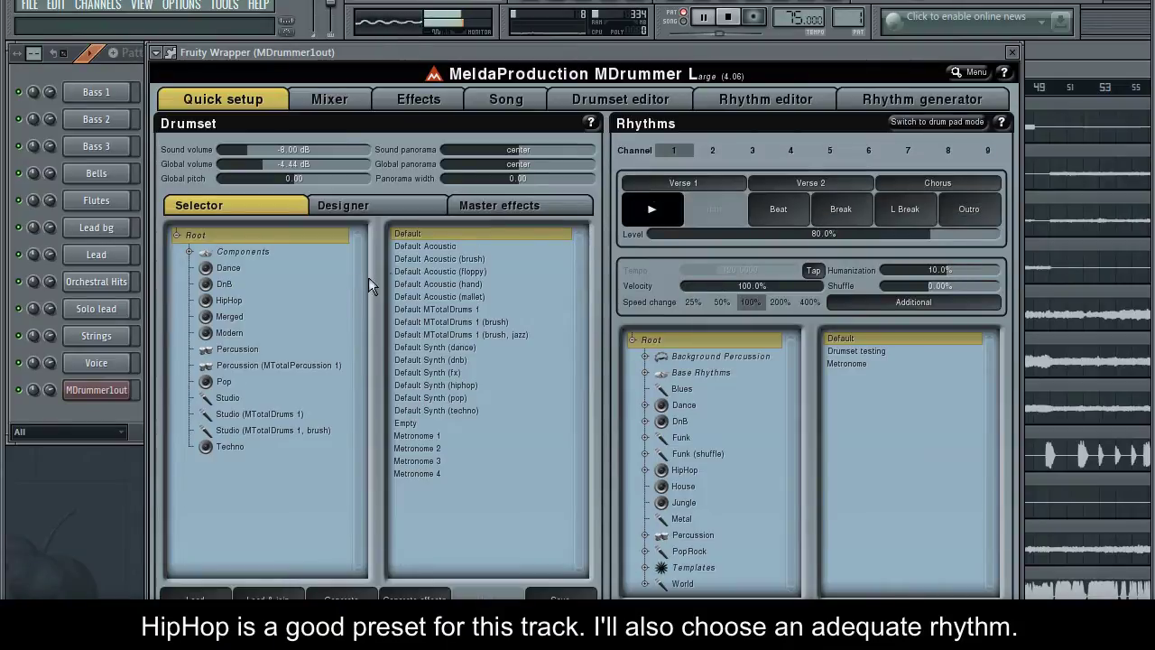
left_click(321, 300)
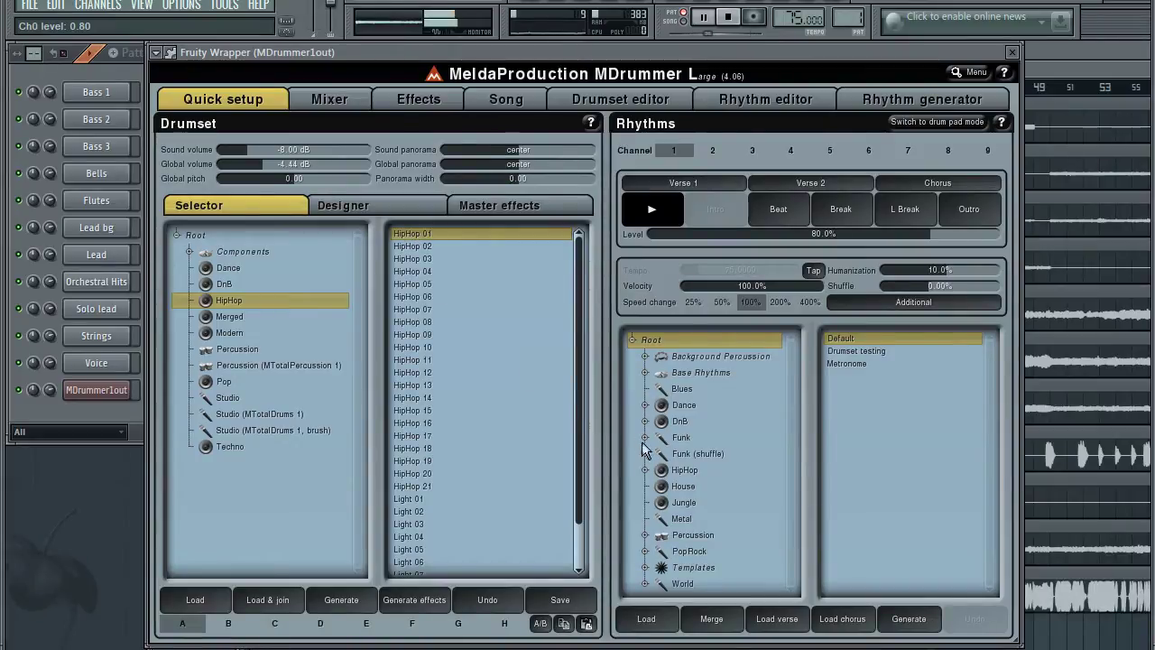
left_click(670, 471)
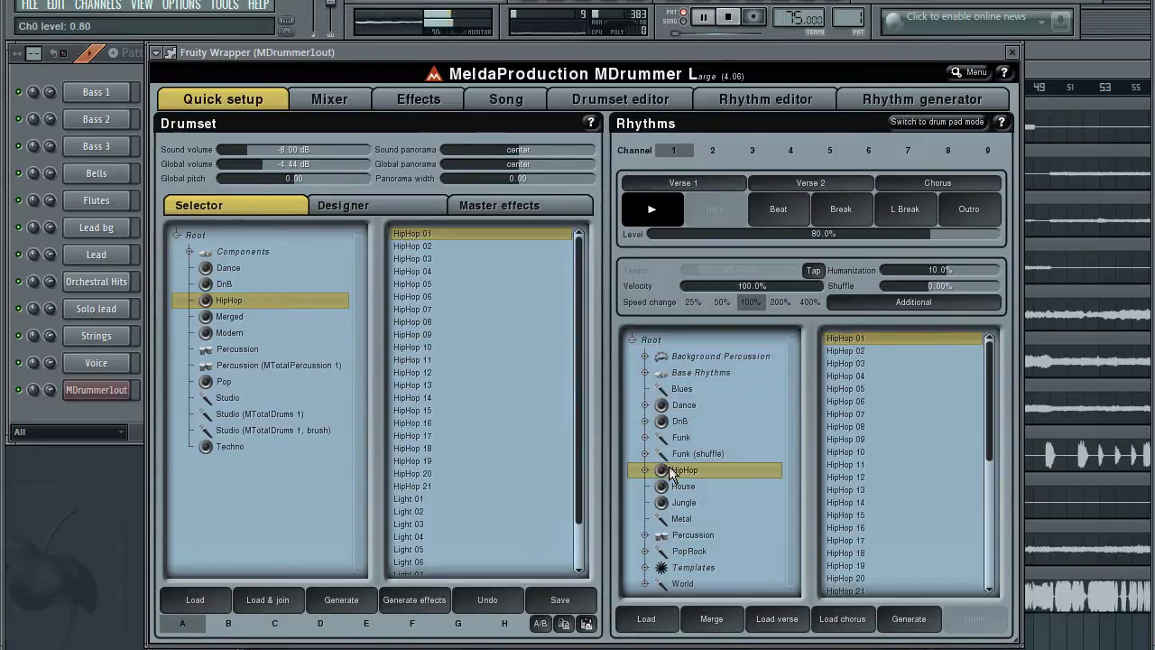
left_click(834, 402)
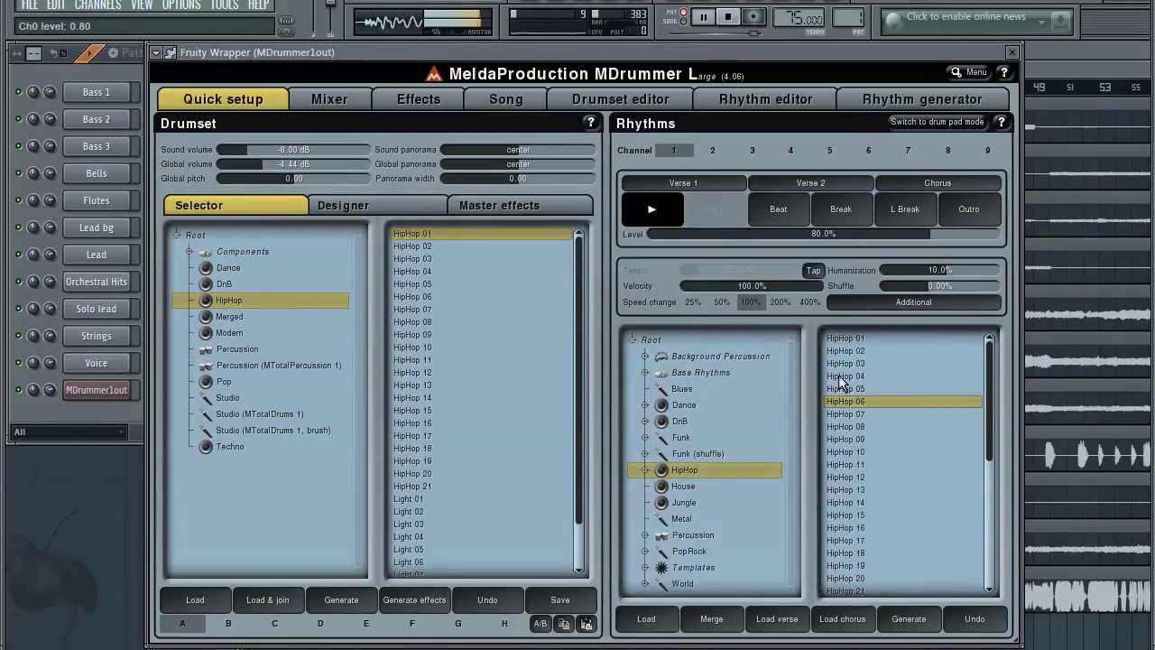
left_click(839, 377)
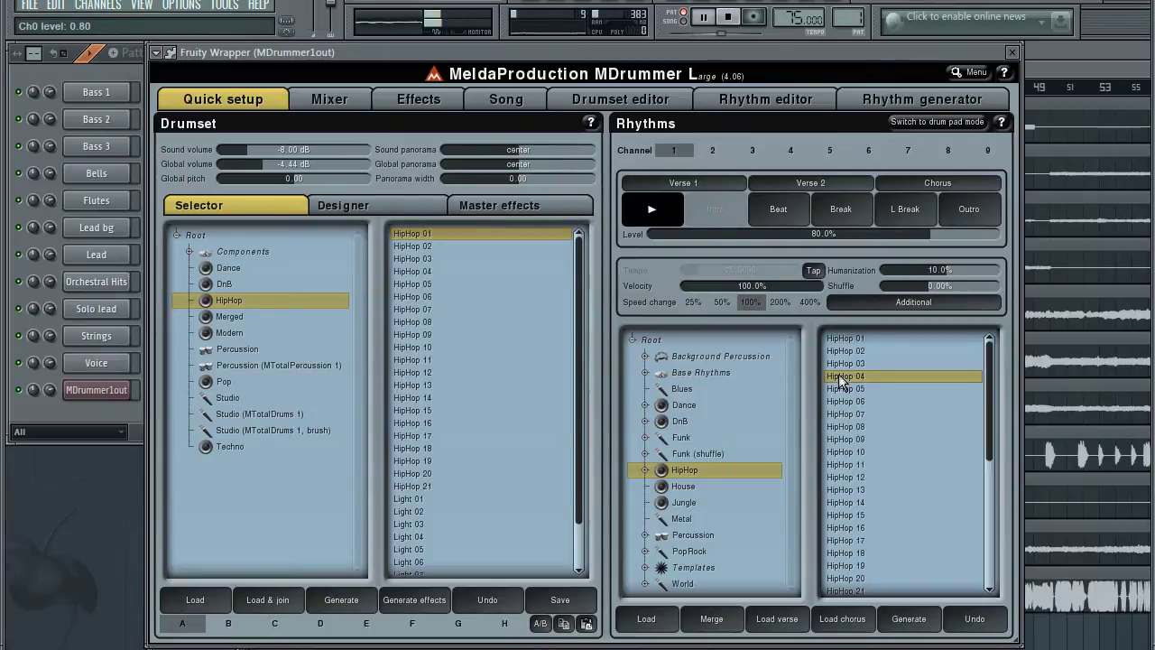
left_click(839, 340)
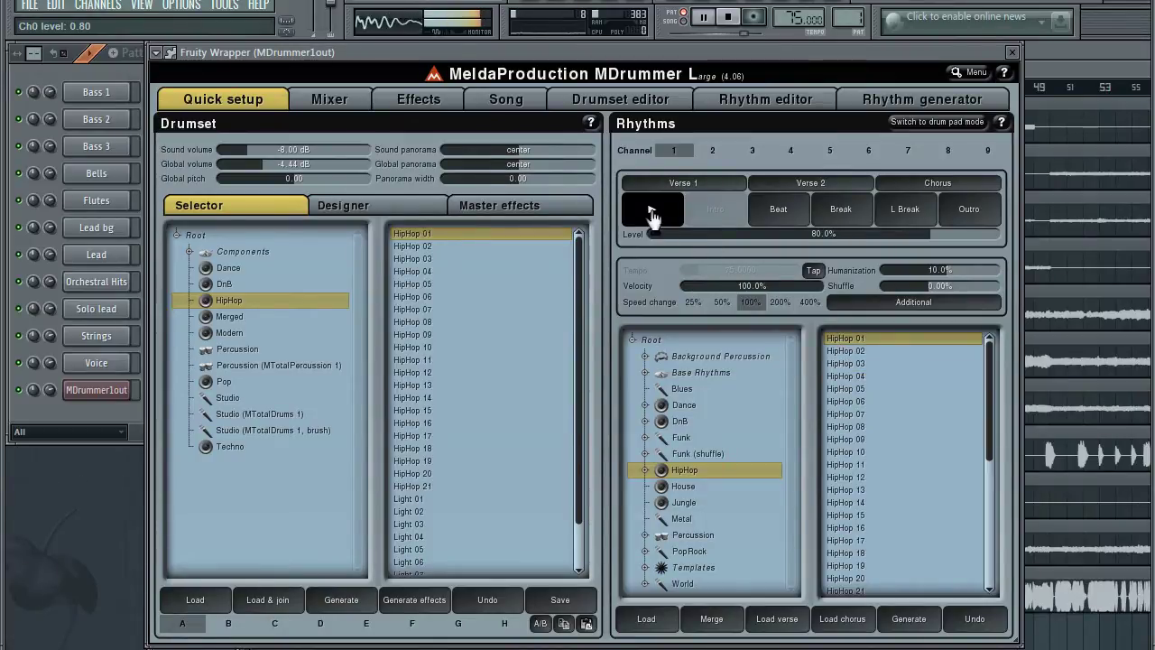
left_click(1012, 52)
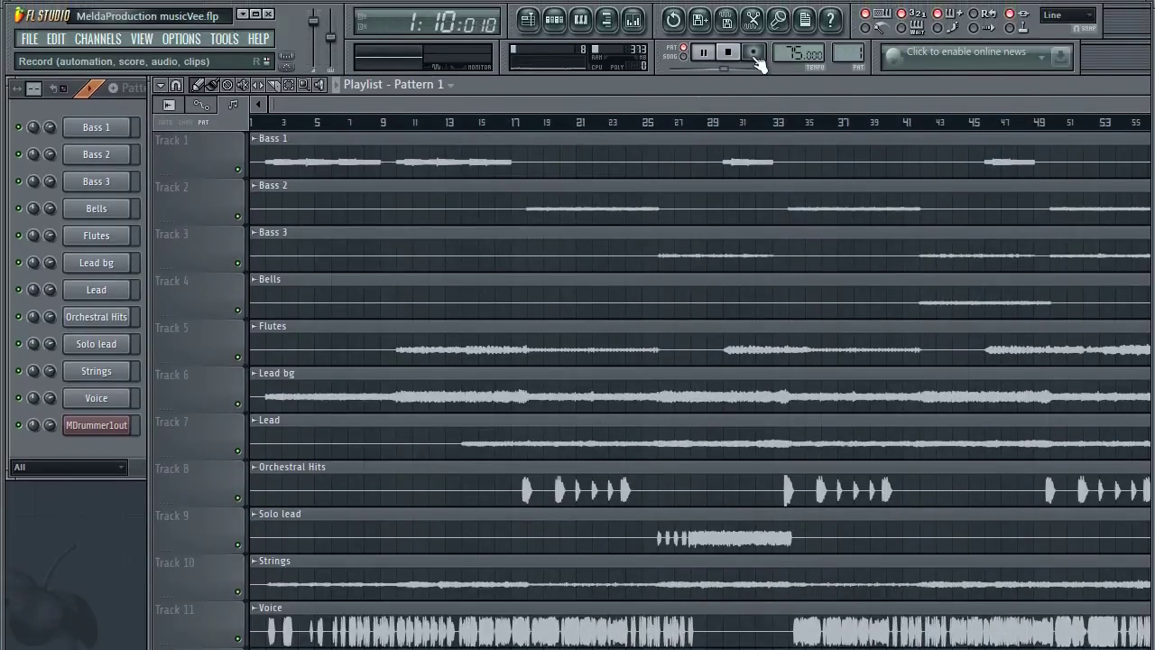
left_click(728, 38)
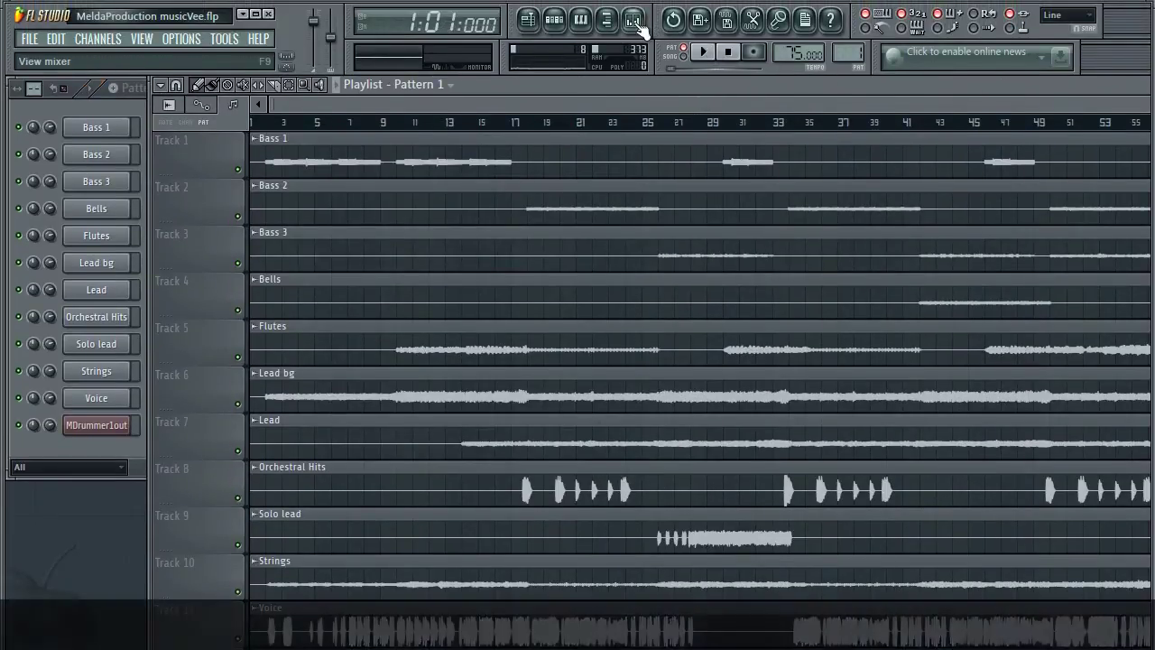
Load MMultiBandLimiter into FX slot 1 of the drum channel's mixer track.
left_click(635, 21)
left_click(717, 158)
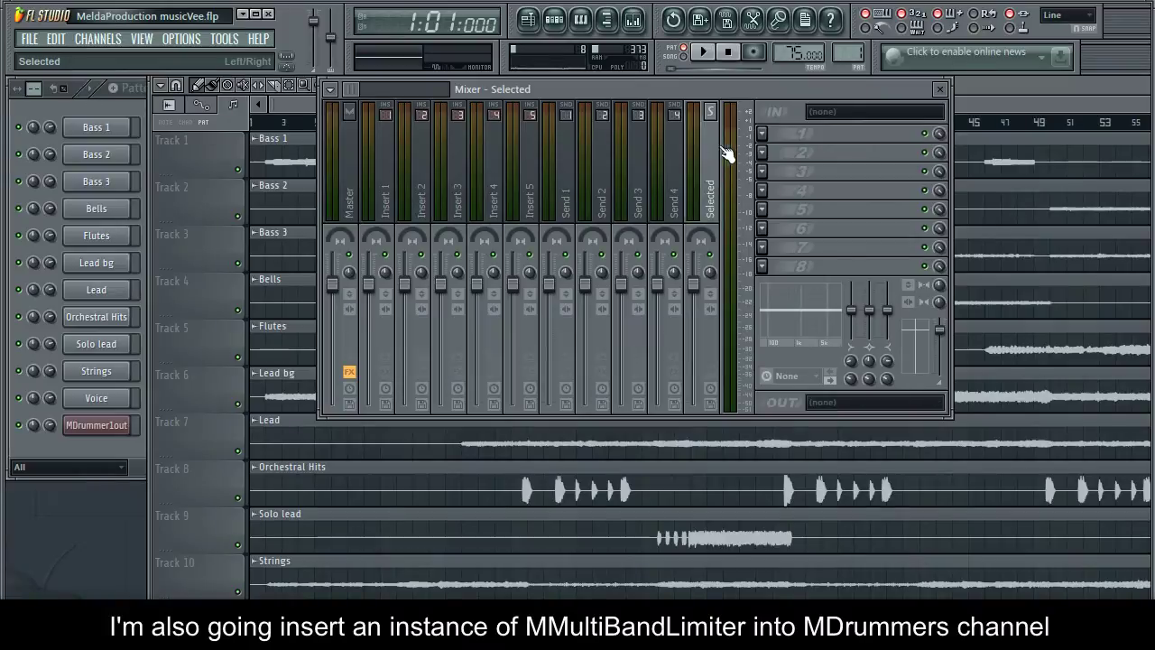
left_click(761, 134)
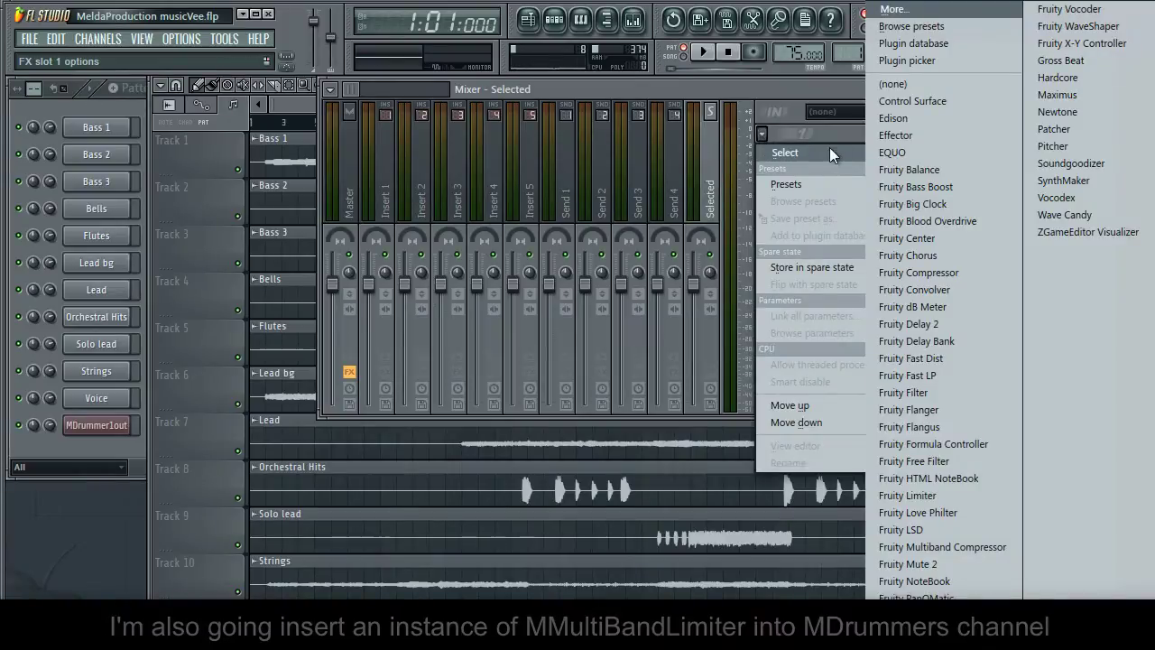
left_click(891, 9)
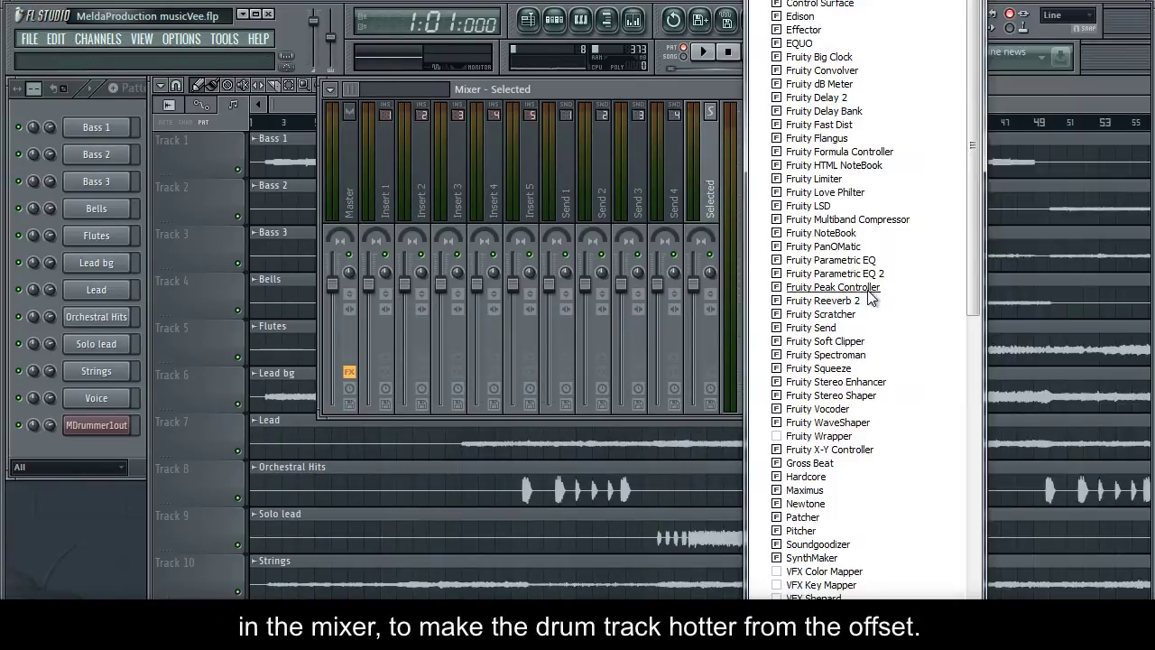
scroll(866, 298, "down", 15)
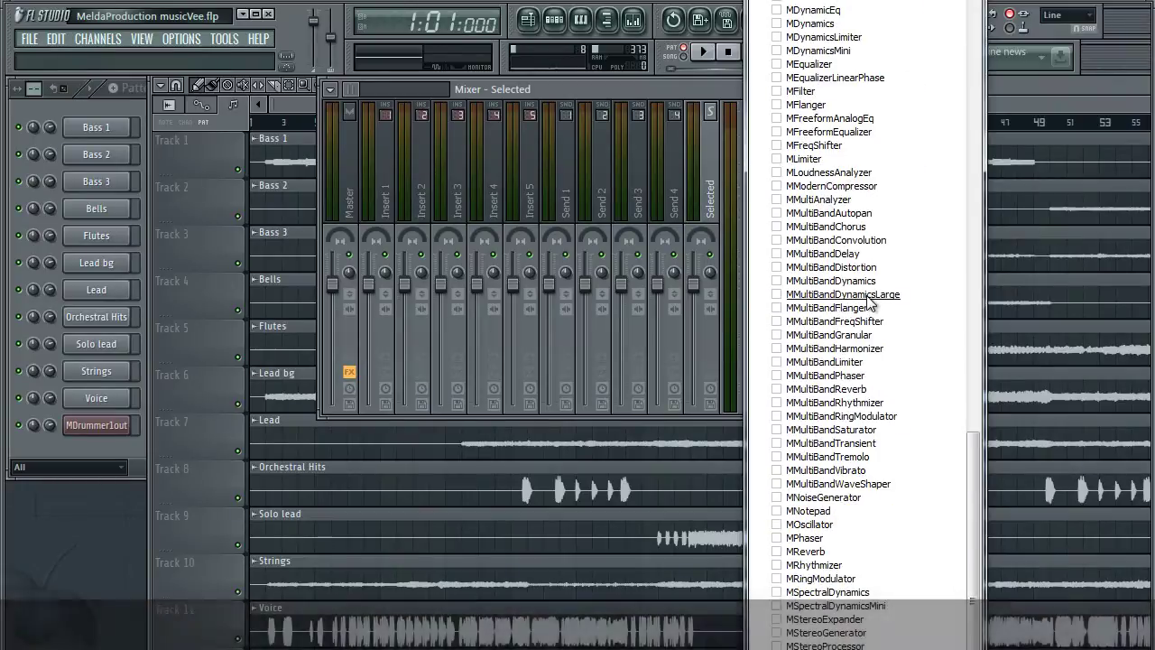
left_click(849, 362)
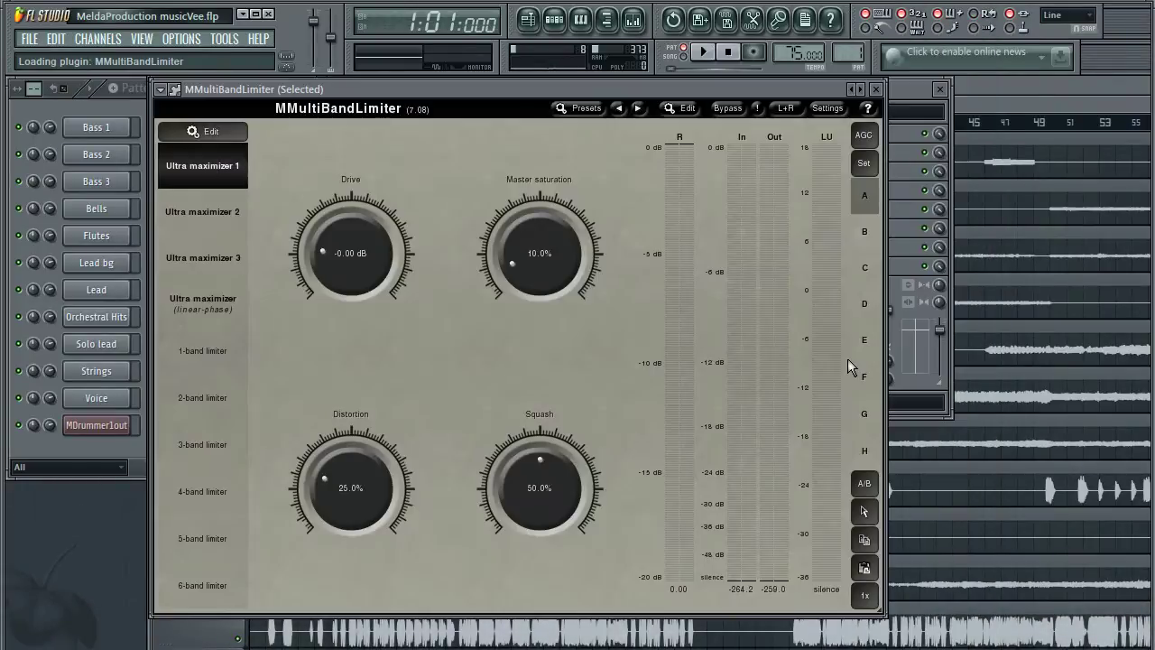
Apply the limiter's 'Get Back - MDrummer' preset and close the plugin window.
left_click(161, 88)
mouse_move(179, 139)
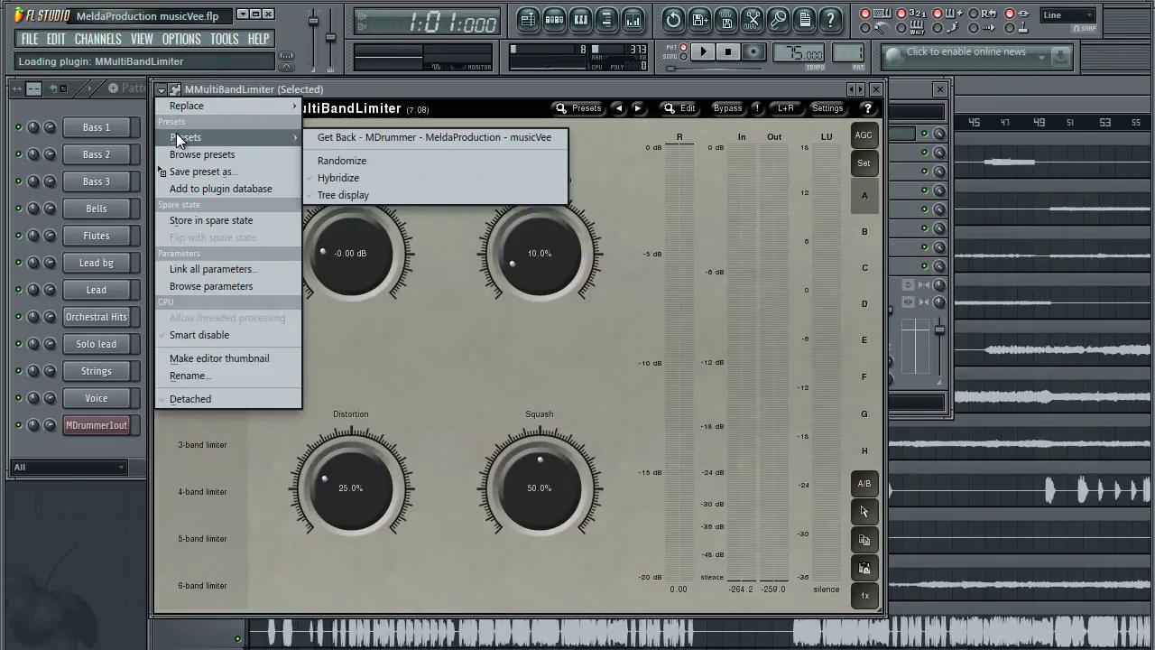
left_click(366, 136)
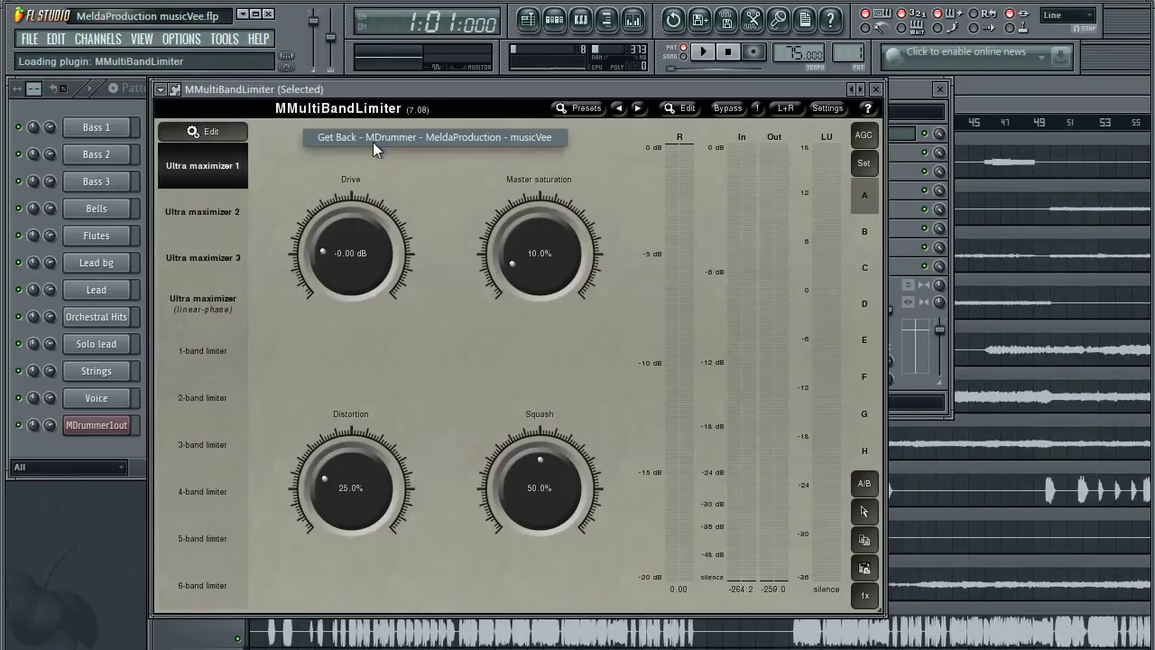
left_click(875, 88)
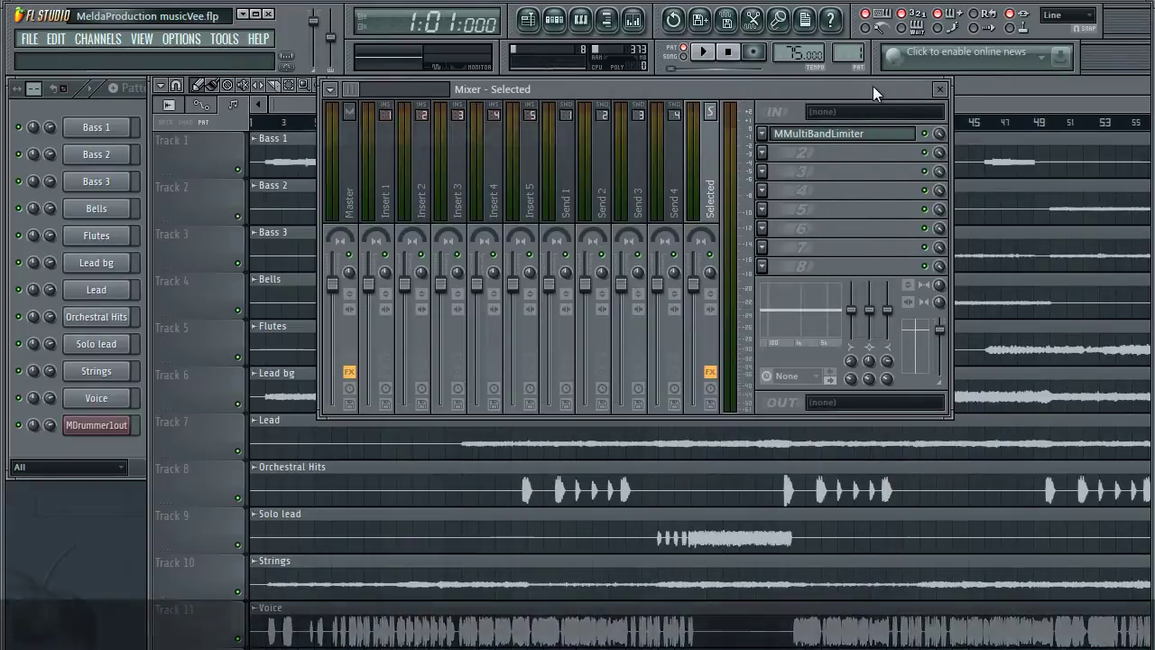
Open MDrummer1out's piano roll full-screen and draw a short intro note on C0.
left_click(940, 89)
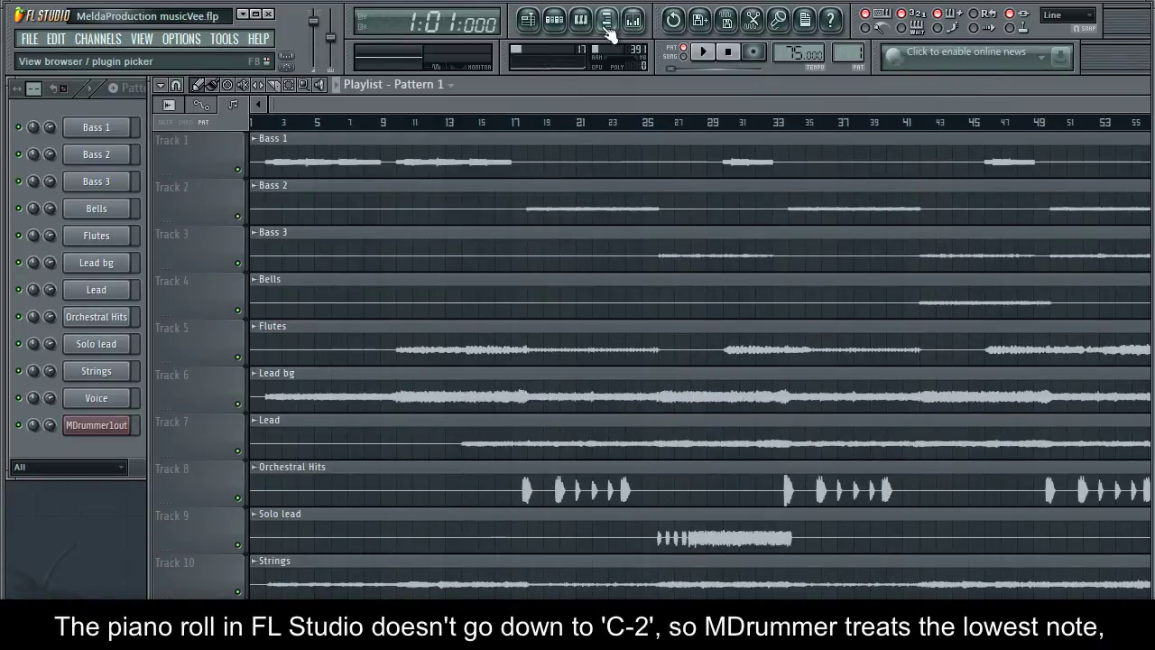
left_click(581, 20)
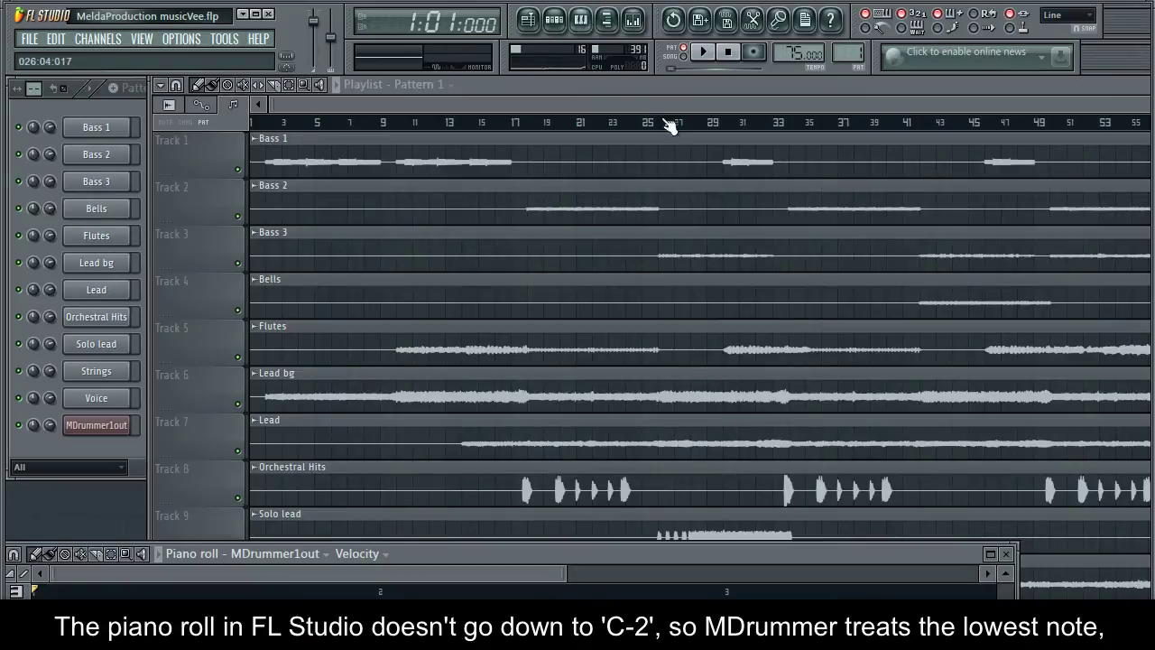
left_click(990, 554)
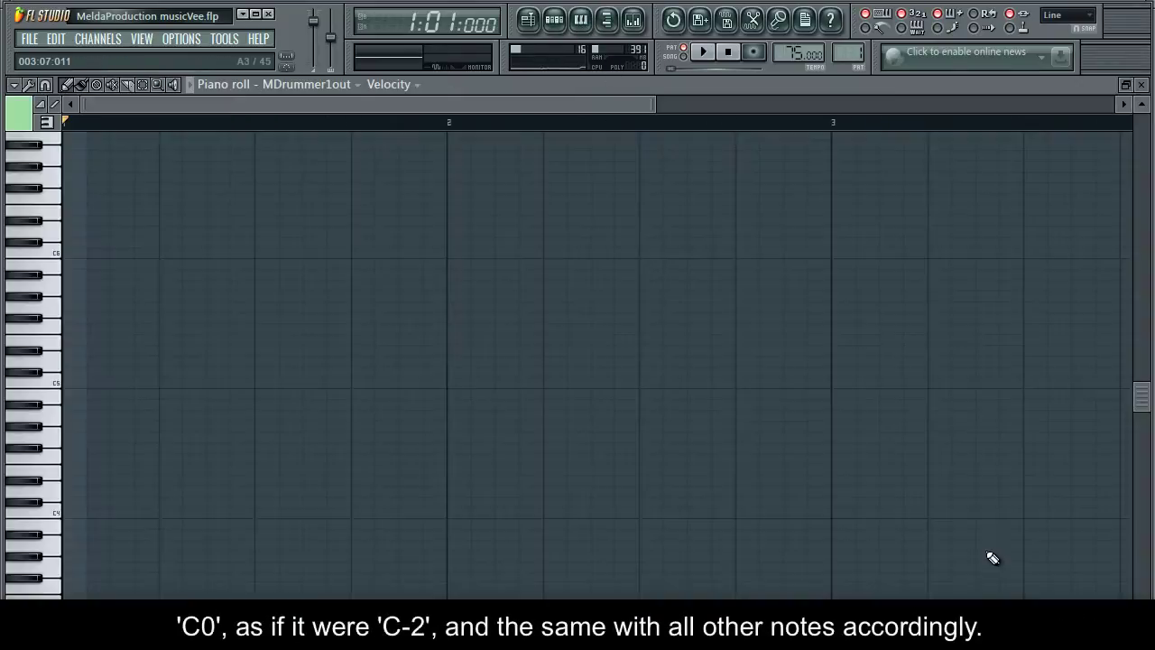
scroll(285, 510, "down", 1)
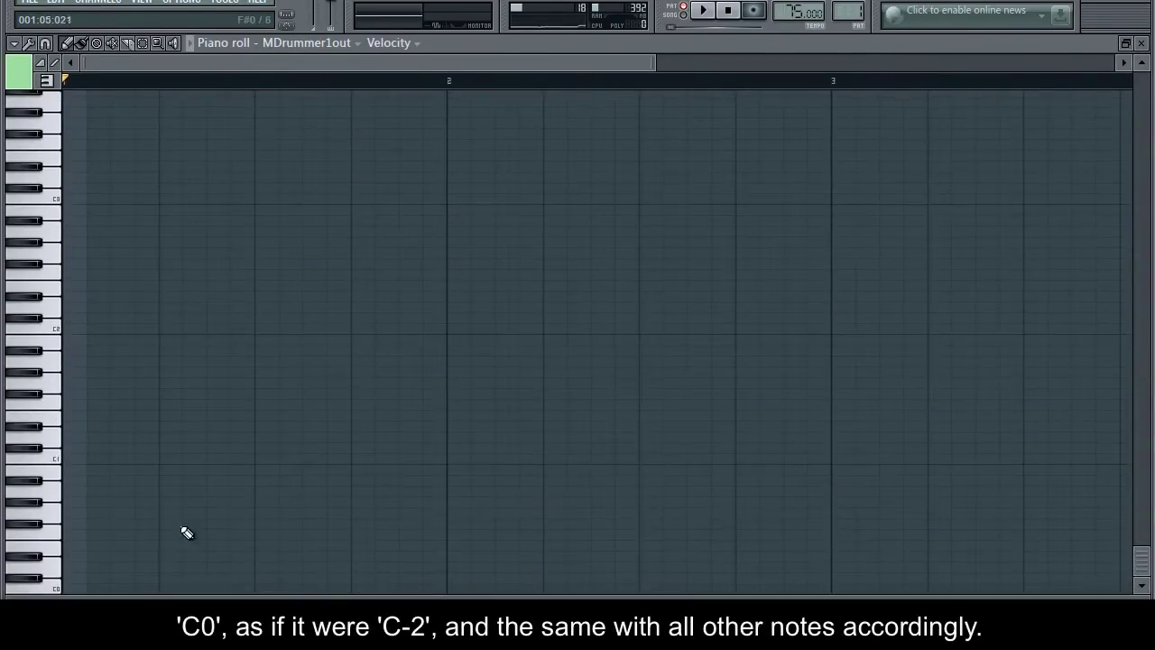
left_click(65, 588)
Draw C1 groove notes on bars 2–8 and a C2 break note on bar 9.
left_click(449, 459)
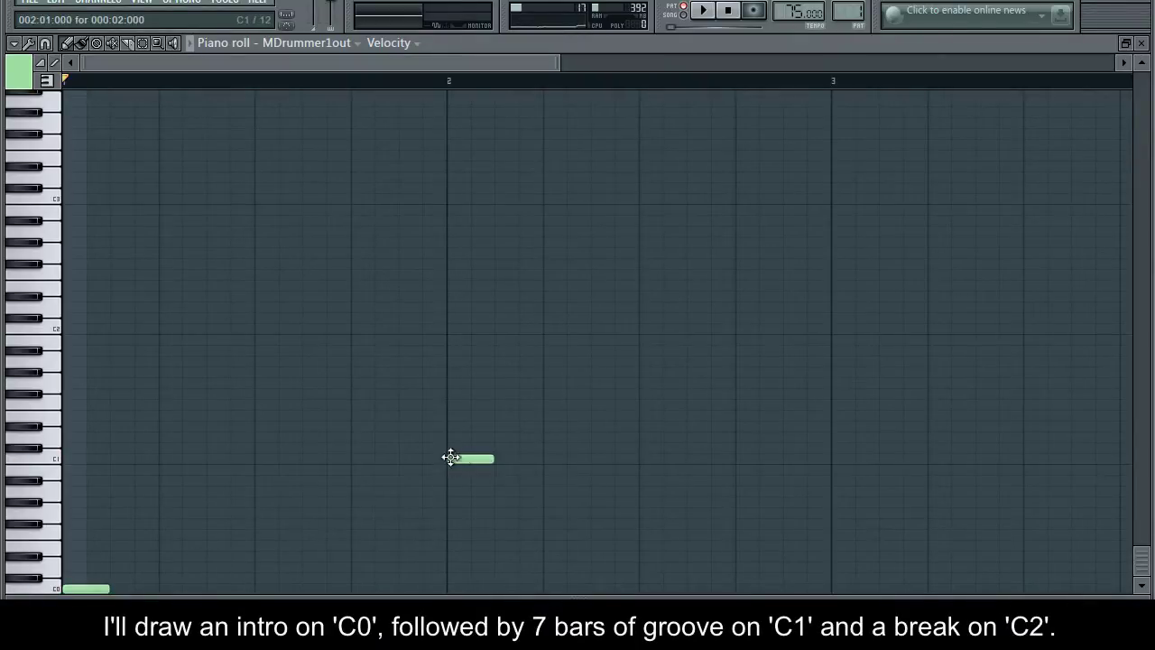
left_click(841, 462)
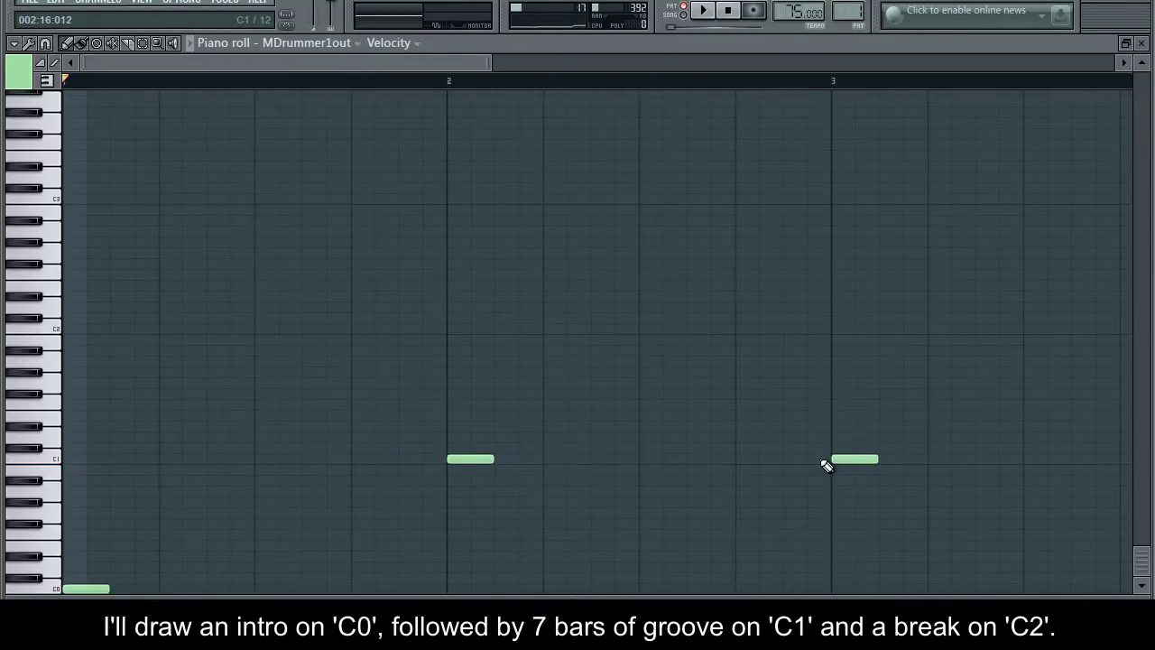
left_click_drag(440, 64, 873, 57)
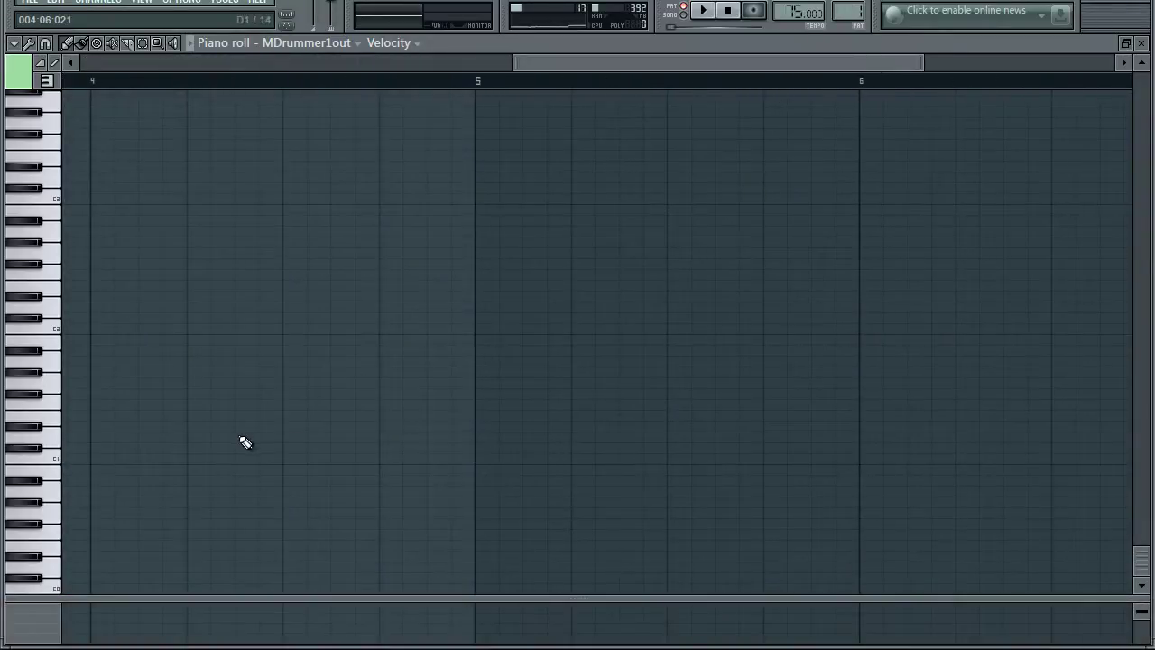
left_click(109, 460)
left_click(478, 461)
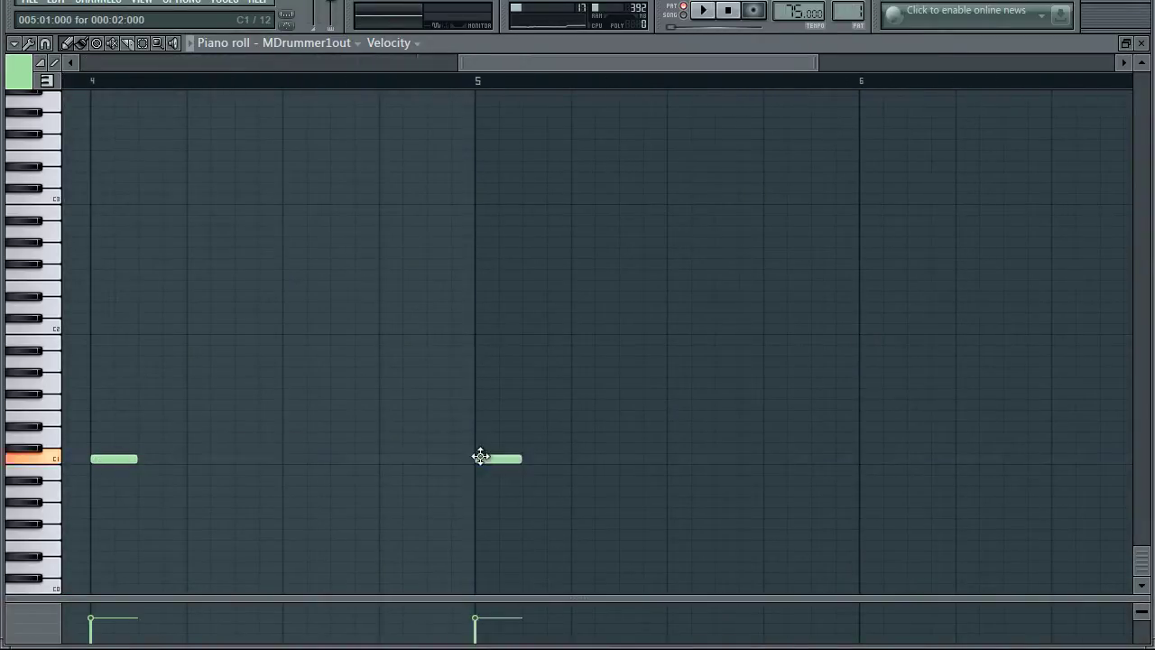
left_click(865, 460)
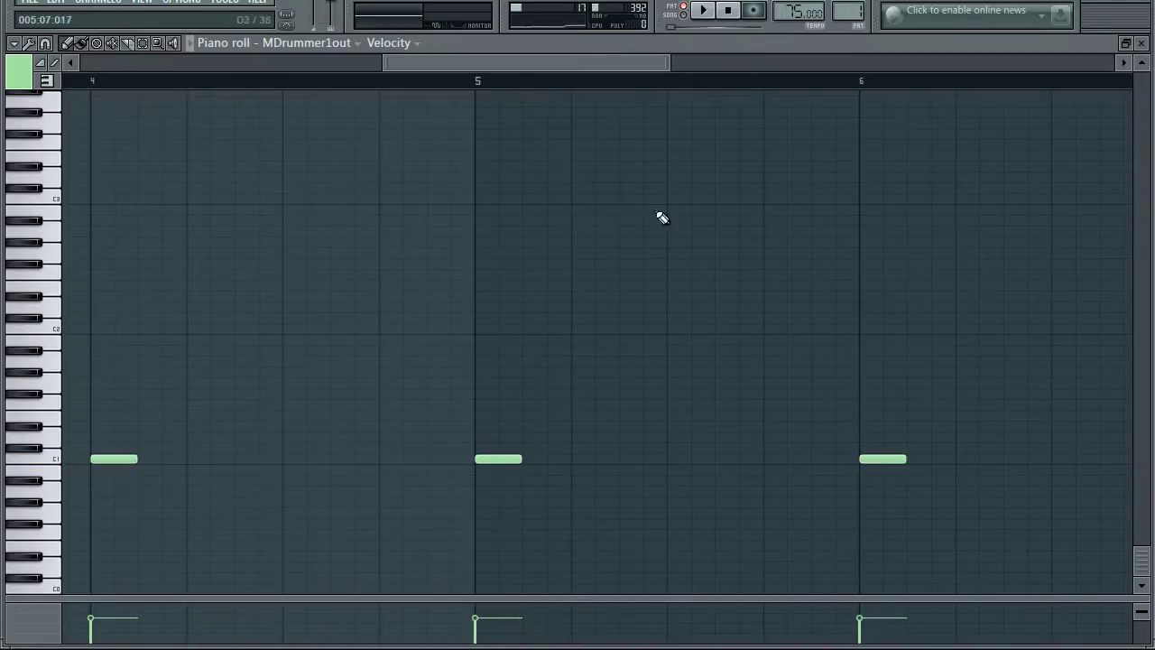
left_click_drag(548, 74, 842, 72)
left_click(151, 458)
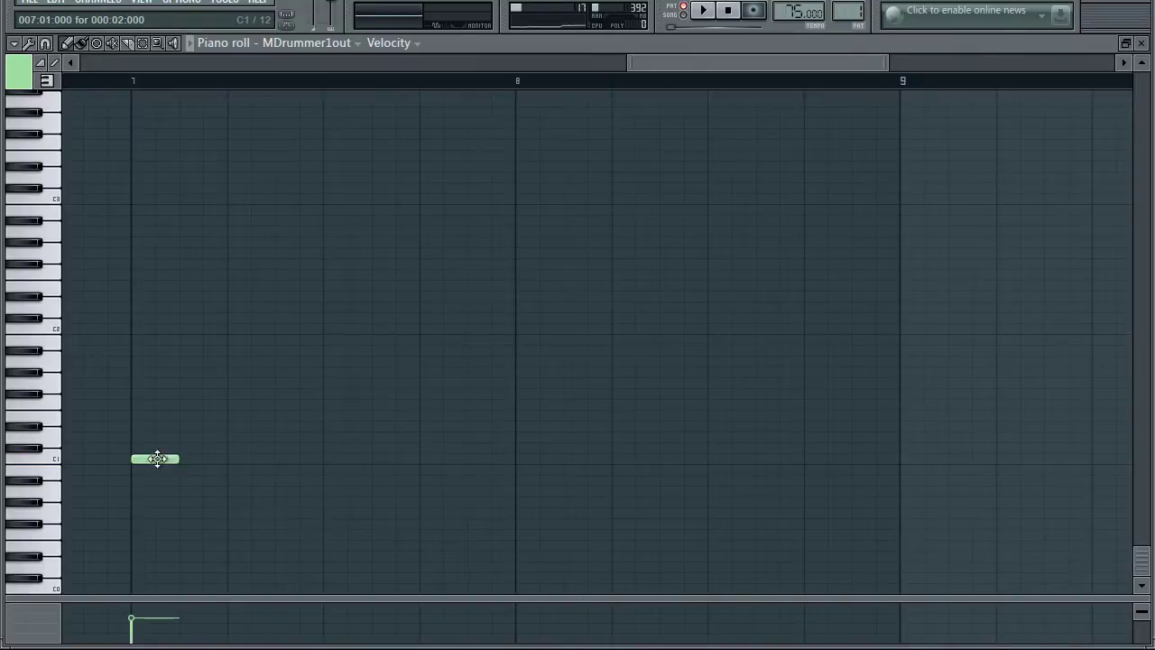
left_click(527, 459)
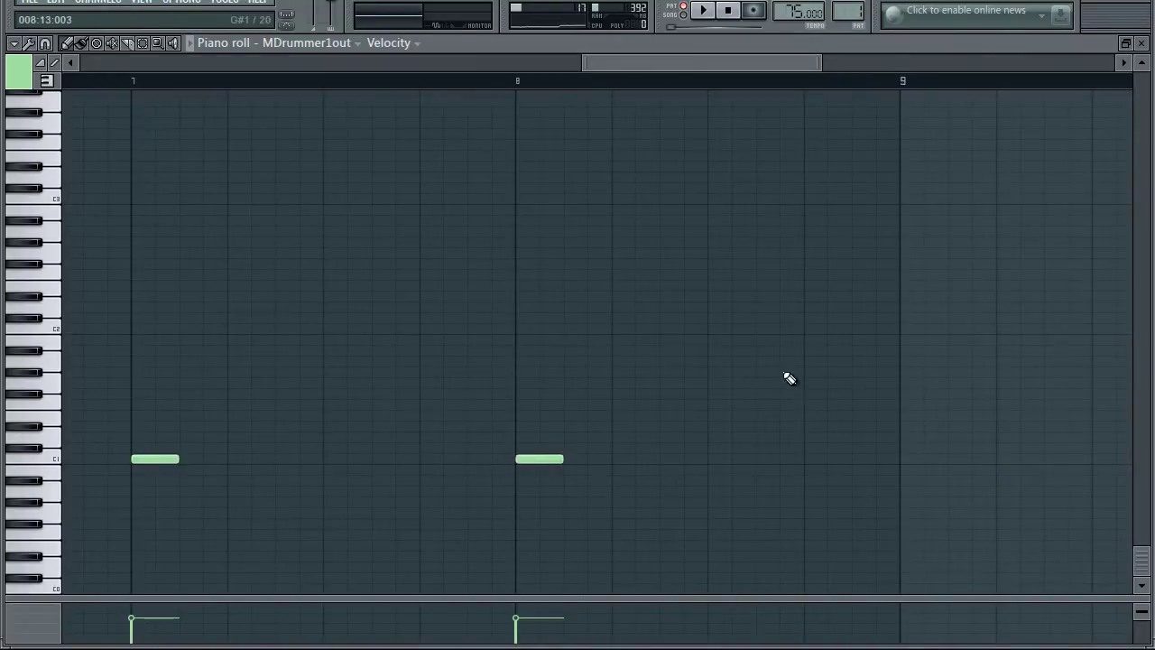
left_click(902, 329)
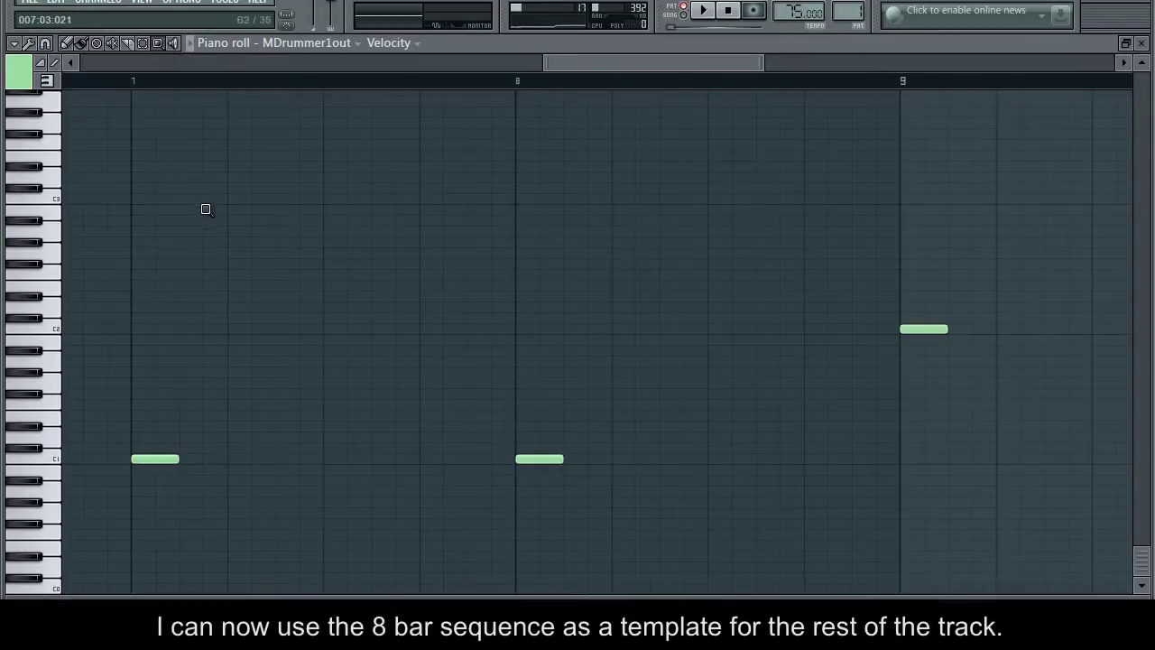
Copy the 8-bar groove-and-break sequence and place the copy right after the first.
scroll(206, 211, "down", 4)
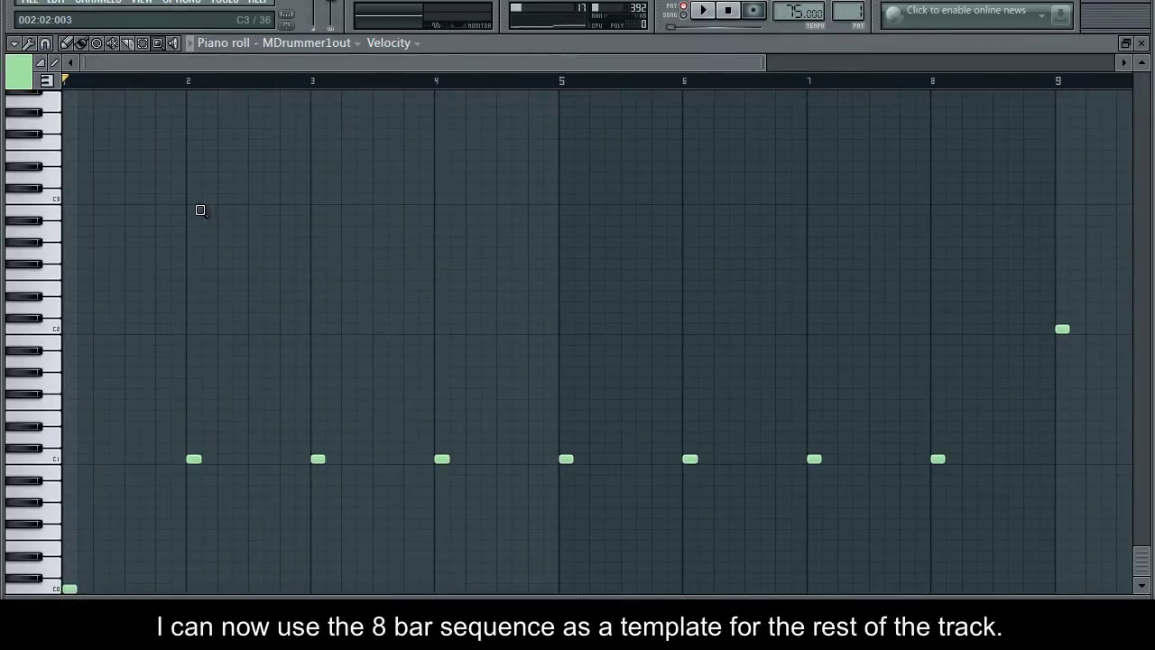
left_click(148, 49)
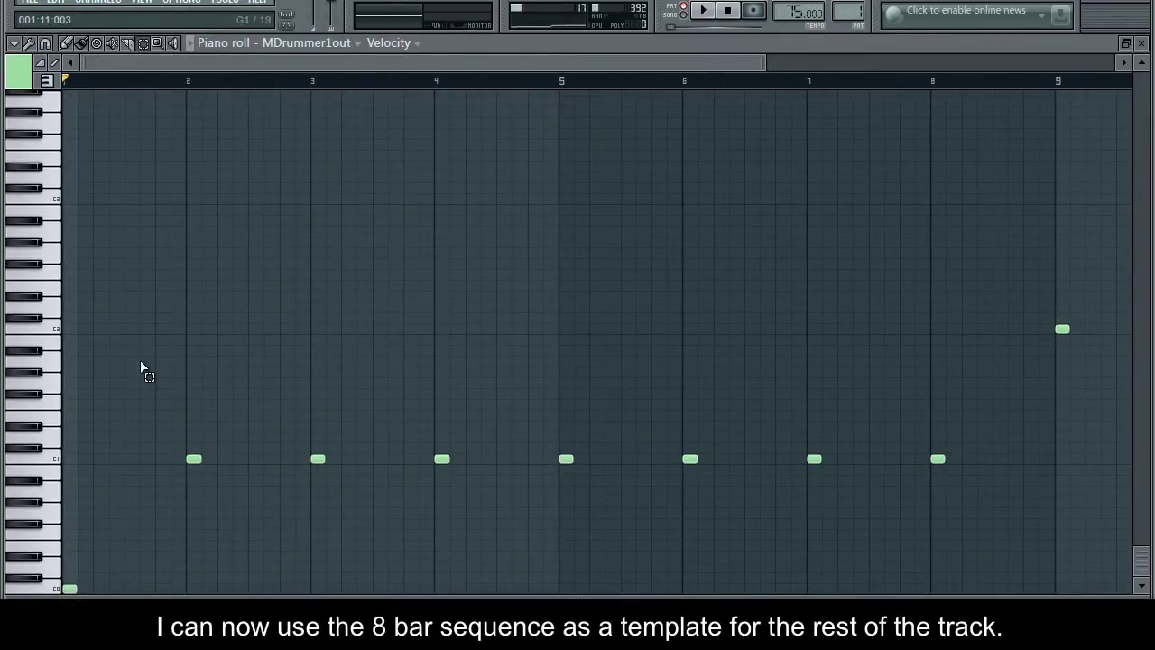
left_click_drag(164, 465, 1087, 331)
key("ctrl+c")
key("ctrl+v")
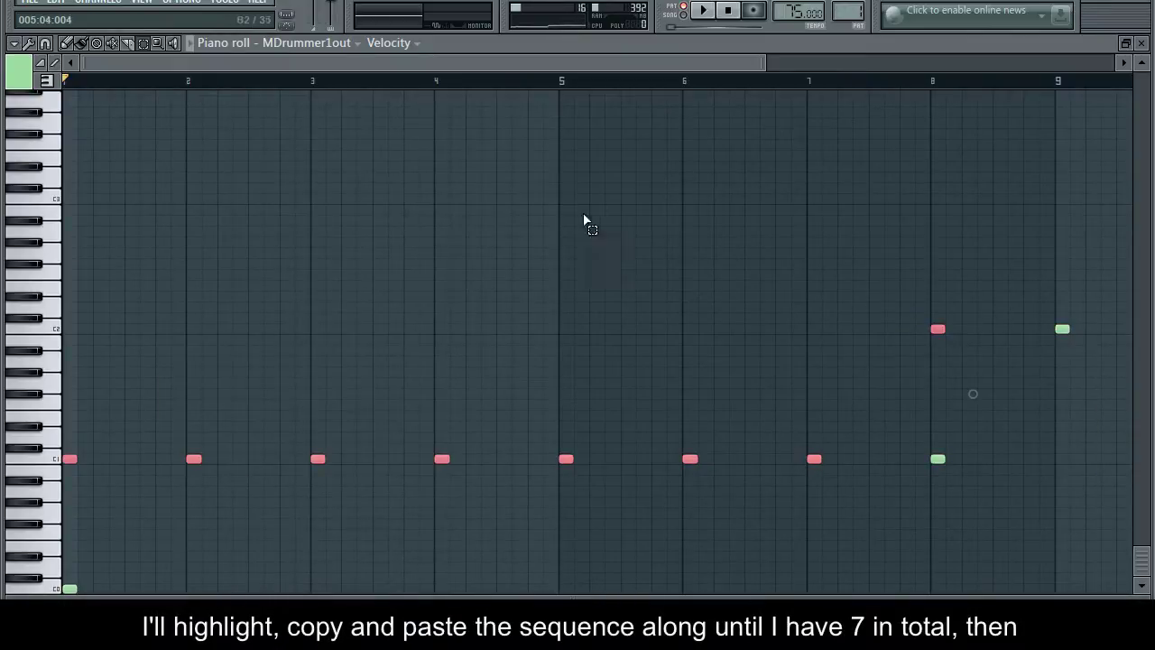
left_click(69, 44)
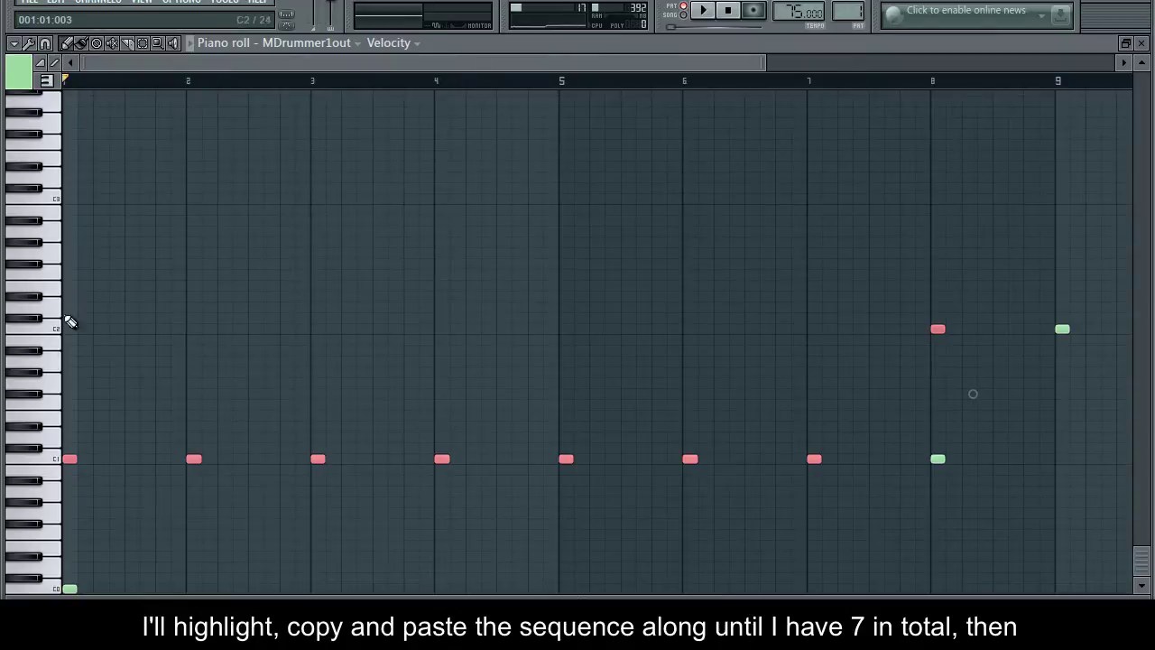
left_click_drag(71, 459, 926, 459)
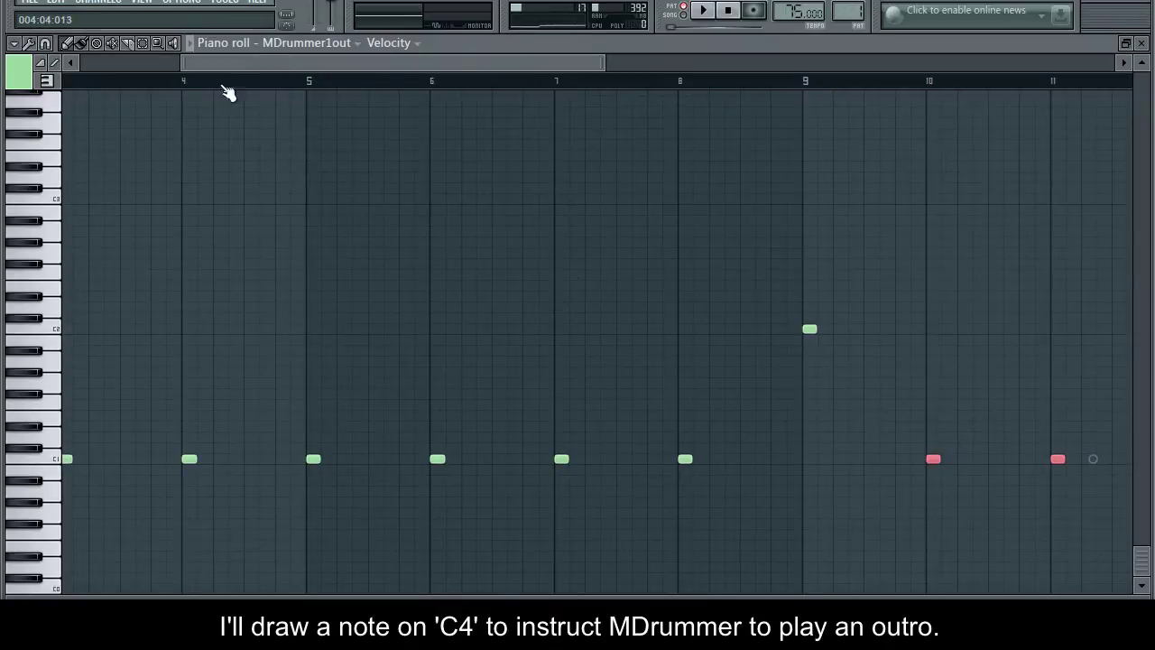
Duplicate both 8-bar sections onward so the pattern repeats through bar 49.
scroll(144, 93, "down", 3)
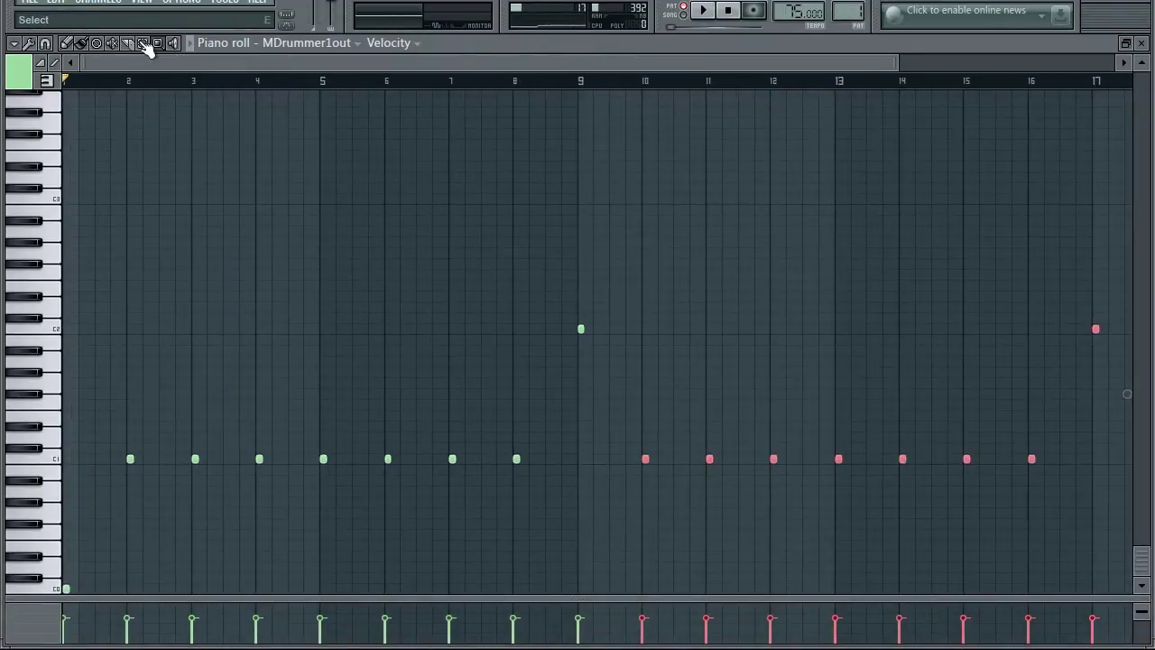
left_click(145, 44)
left_click_drag(117, 465, 1112, 328)
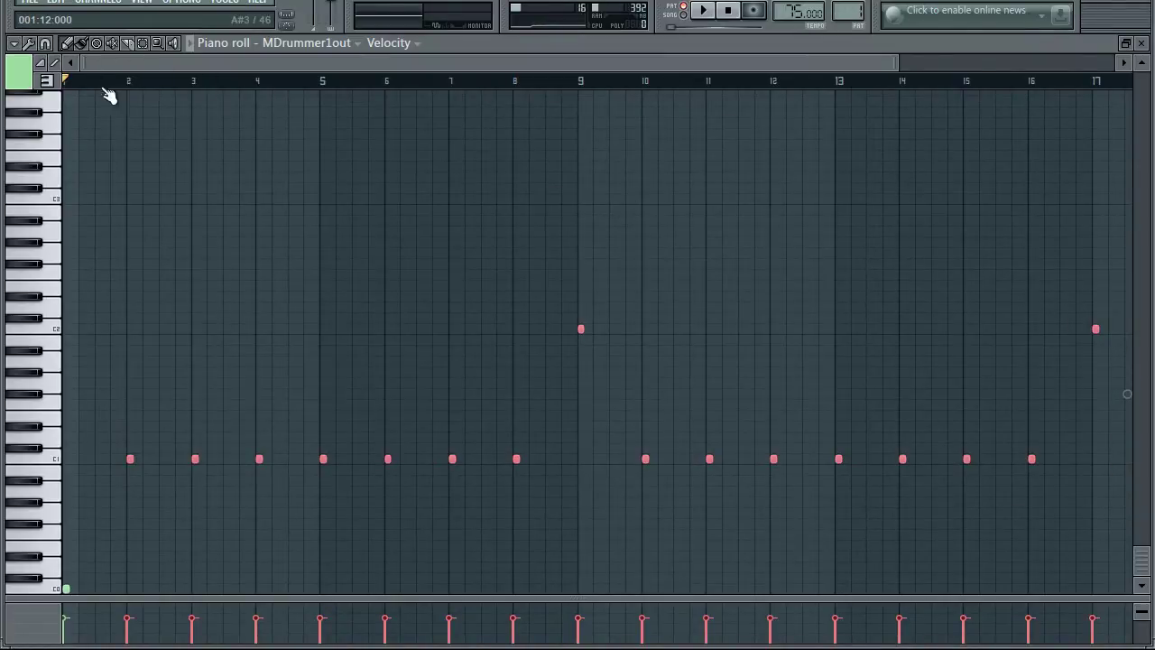
key("shift+Left")
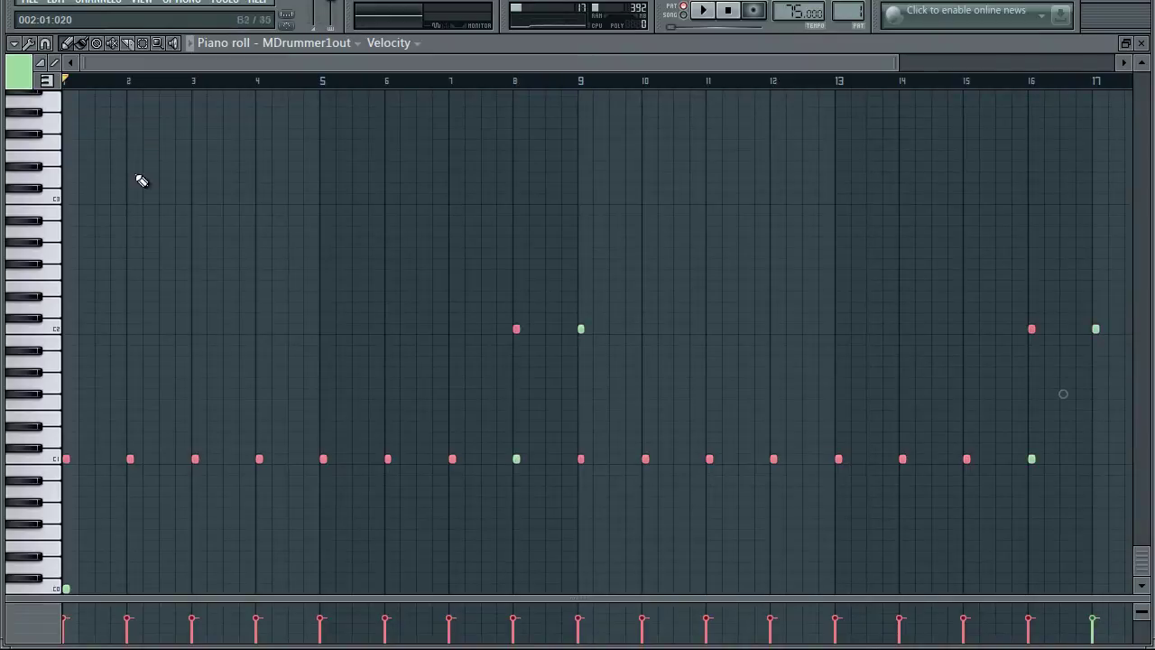
left_click_drag(67, 457, 932, 463)
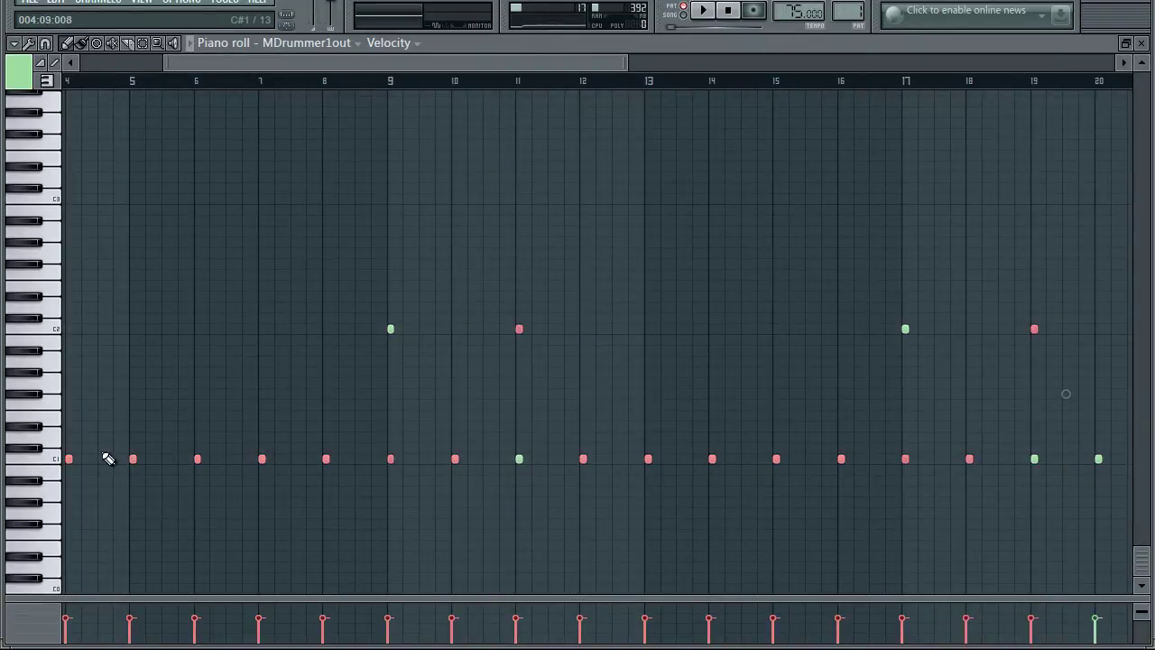
left_click_drag(68, 458, 871, 460)
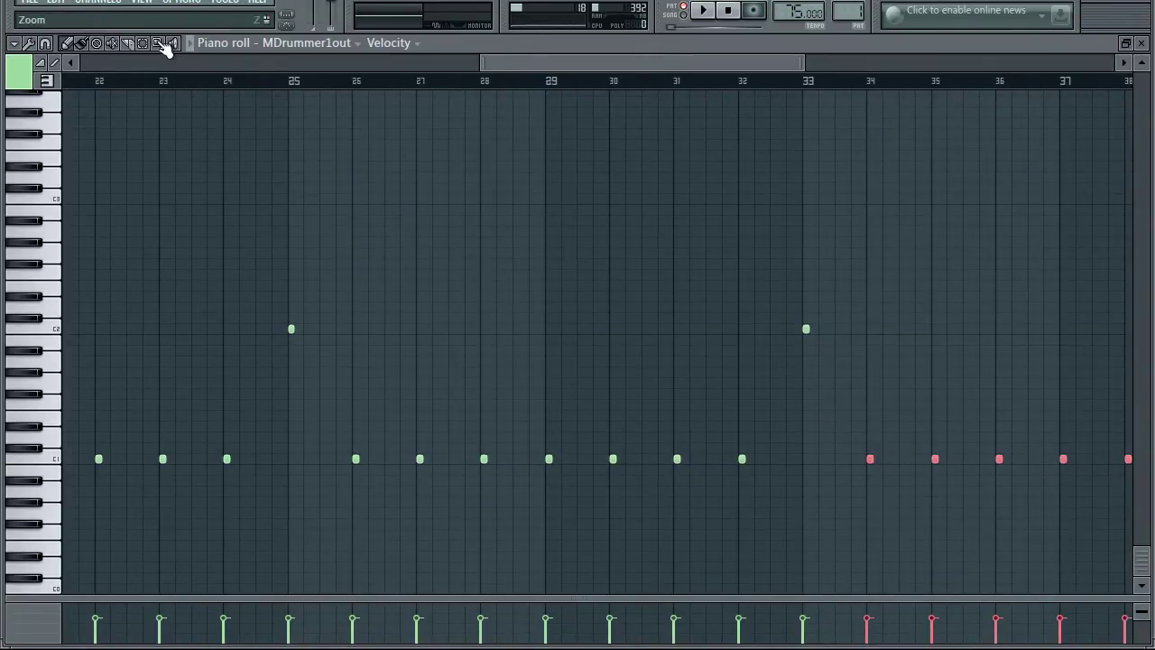
scroll(168, 99, "down", 4)
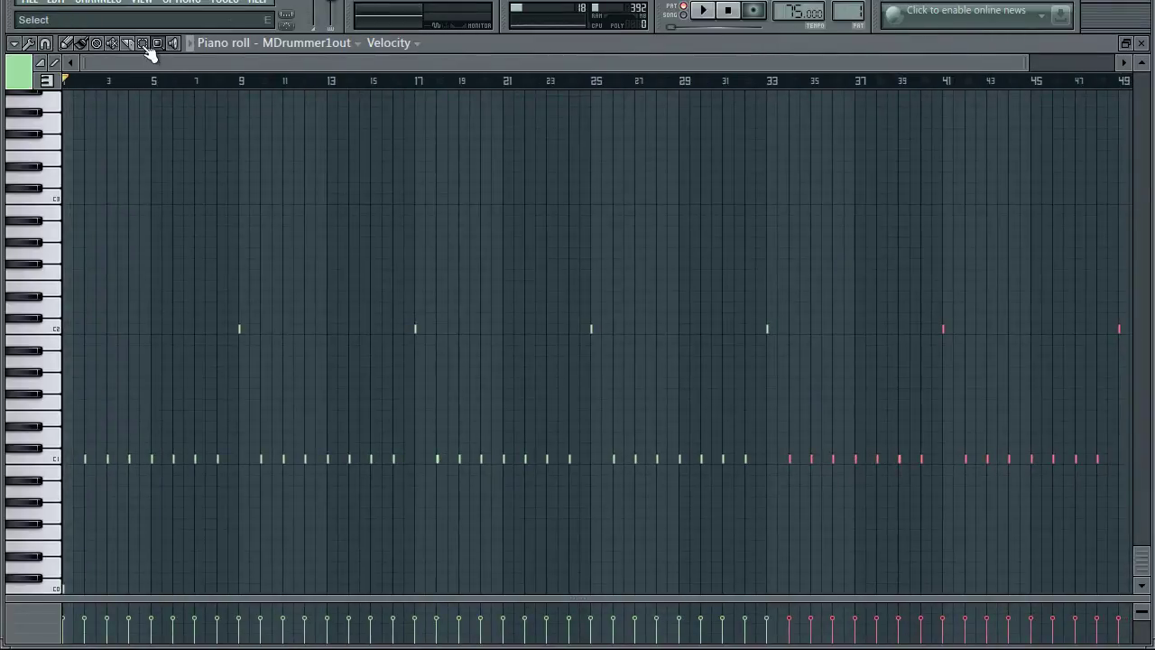
Copy the last 8-bar section and move the copy to the end of the song.
left_click_drag(962, 473, 1130, 330)
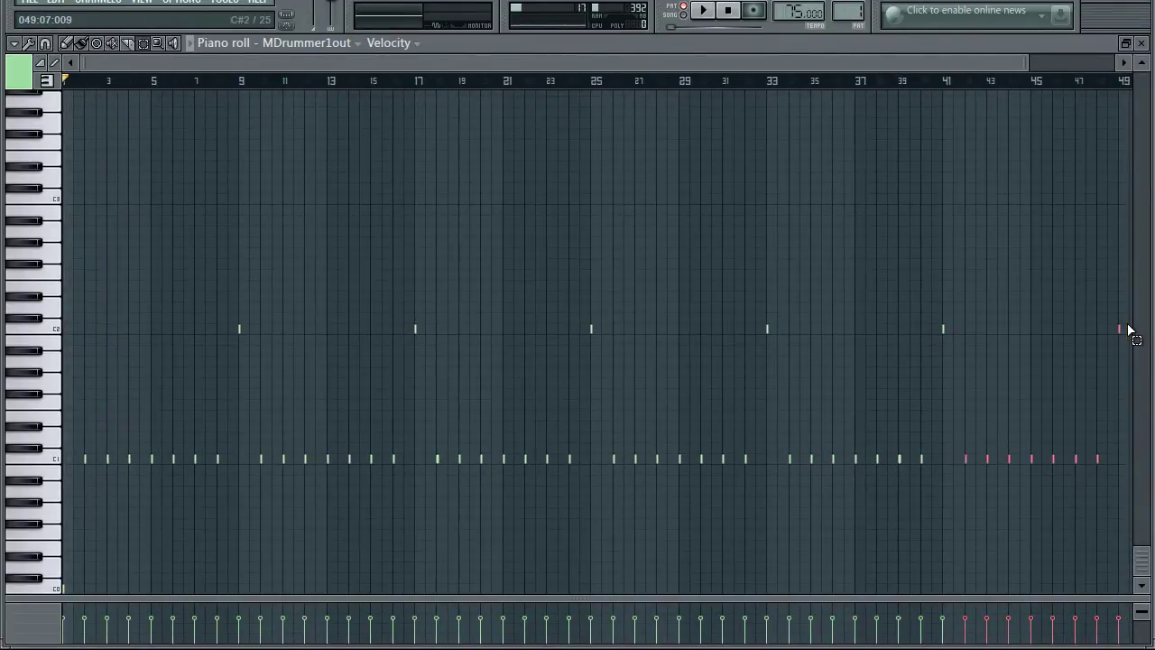
key("ctrl+c")
key("ctrl+v")
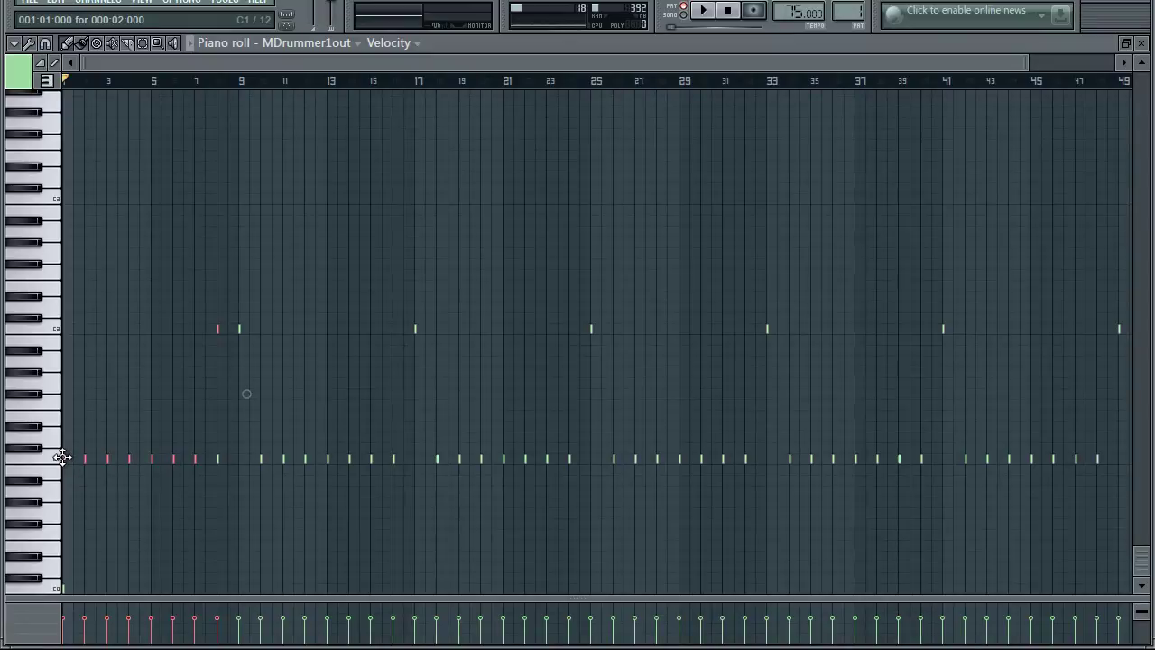
left_click_drag(62, 458, 785, 461)
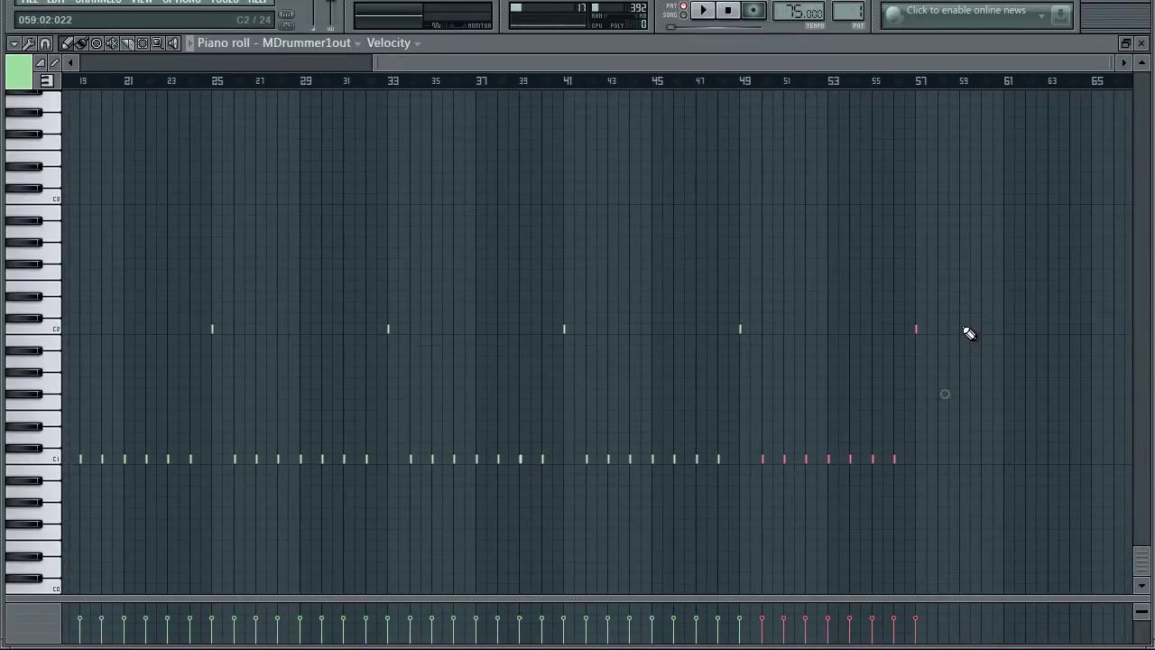
Draw an outro note on C4 after the last section and zoom out to the whole song.
scroll(968, 334, "up", 6)
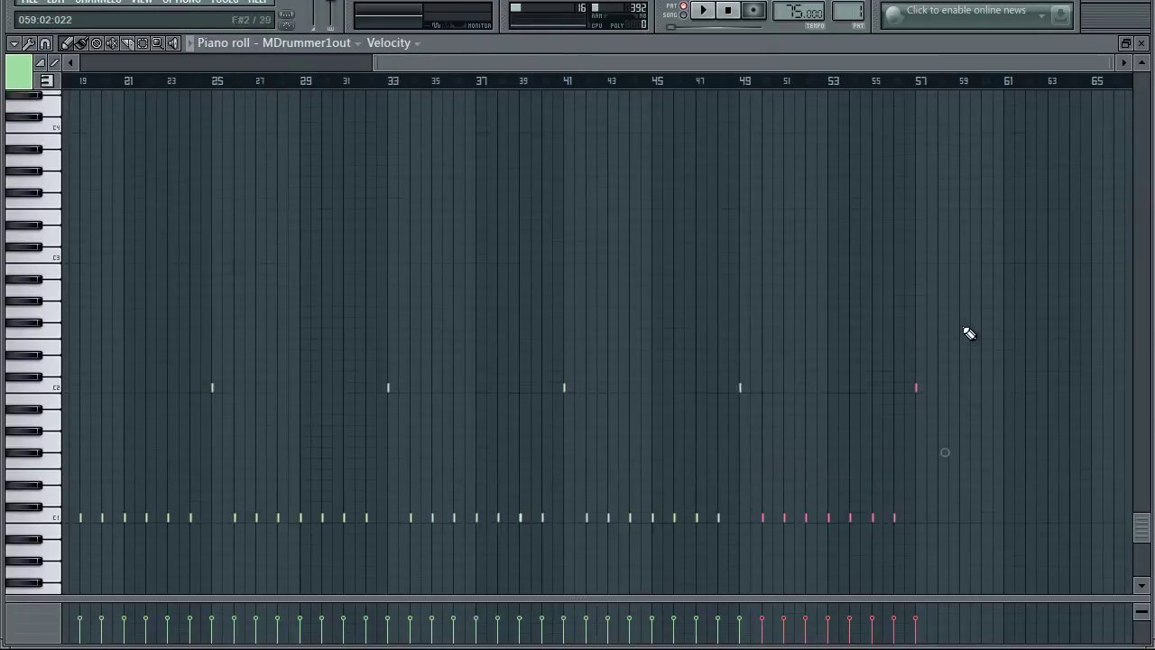
left_click(963, 261)
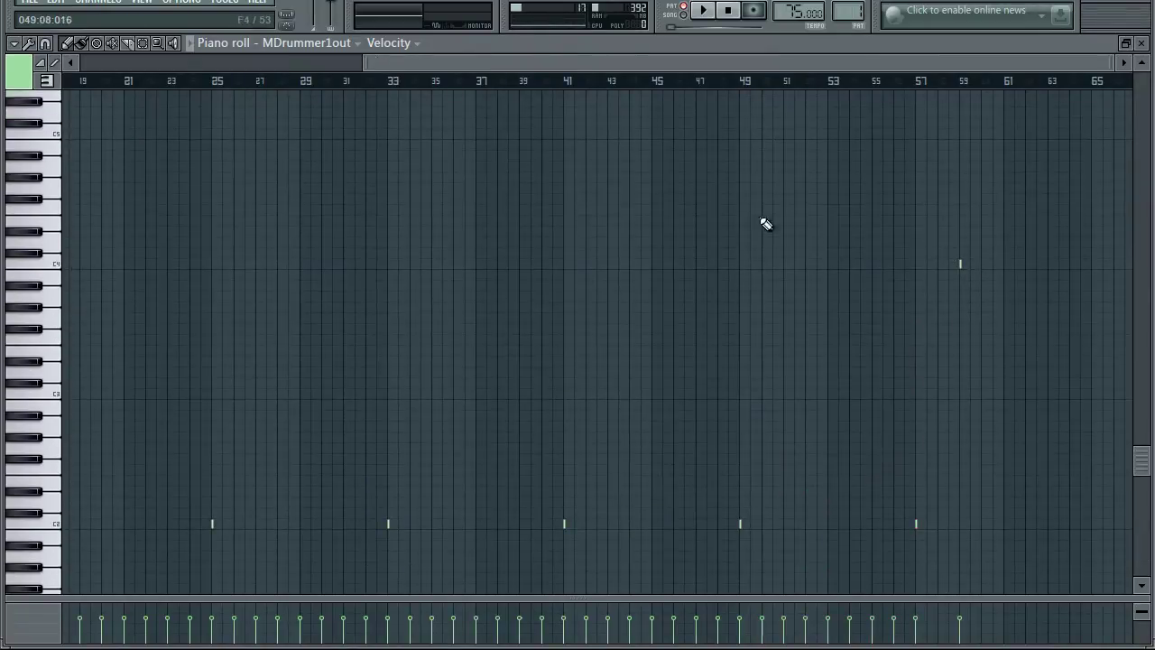
right_click(240, 166)
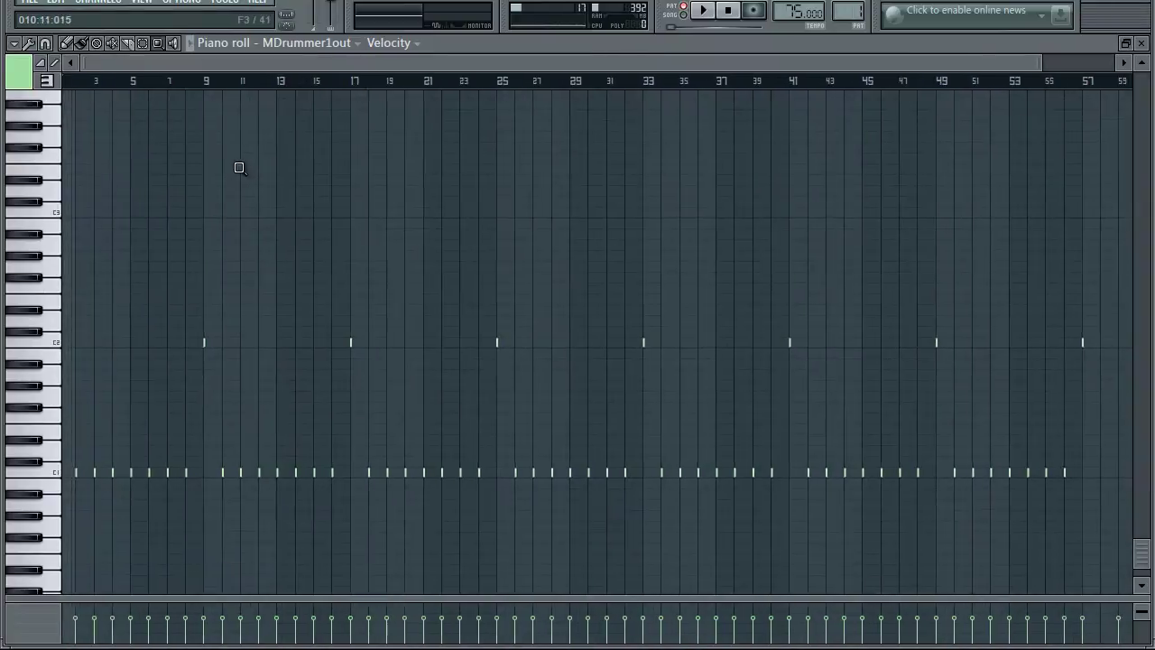
left_click(148, 46)
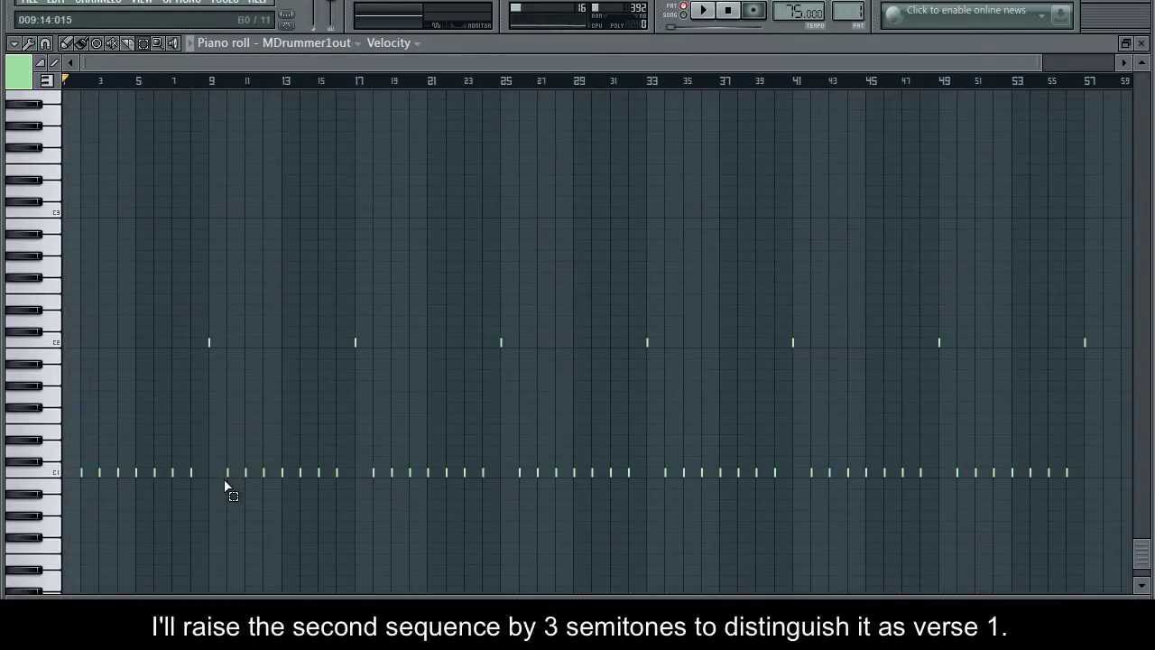
Raise the bars 9–16 section by 3 semitones and audition it from bar 10.
left_click_drag(226, 486, 361, 337)
key("shift+Up")
key("shift+Up")
key("shift+Up")
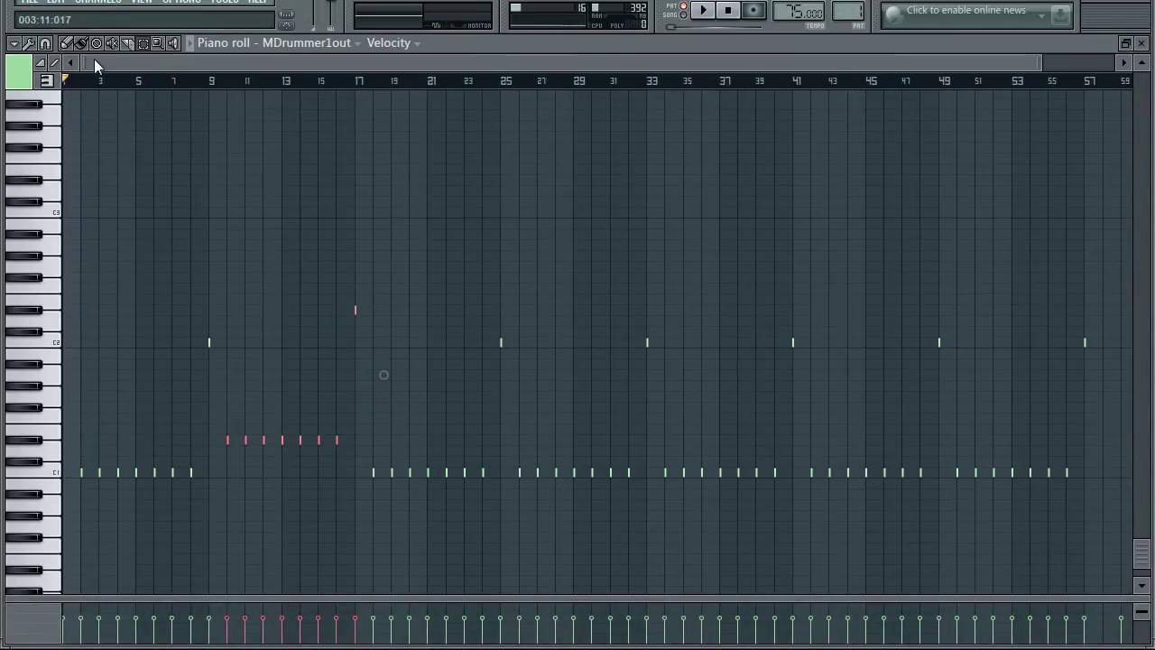
left_click(227, 79)
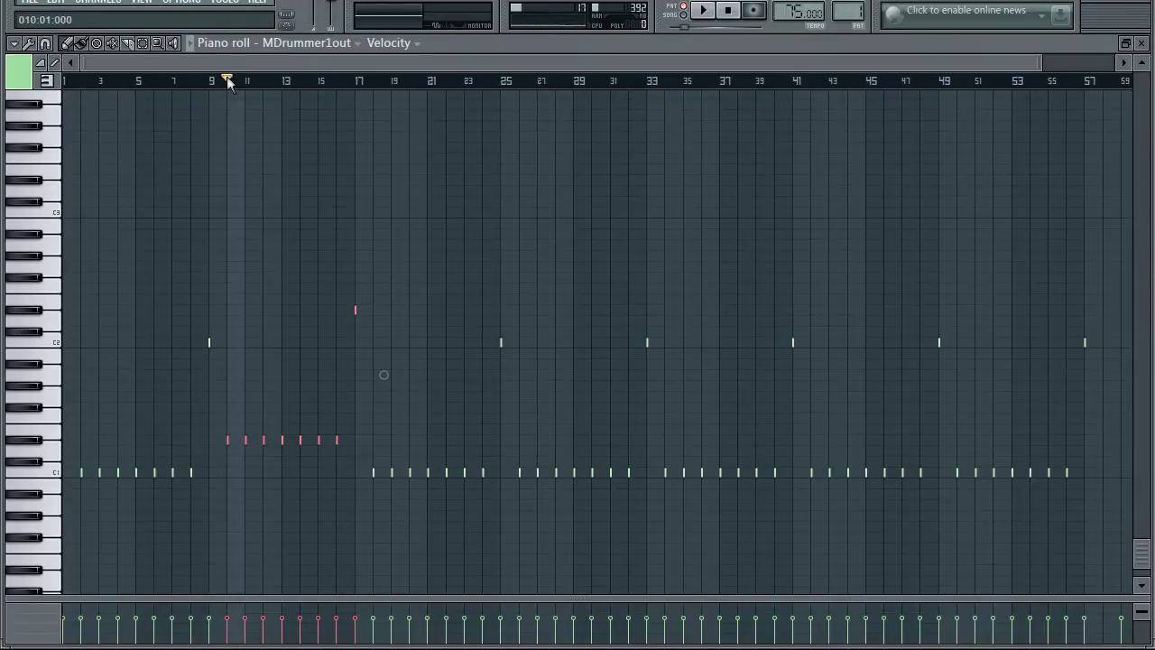
key("space")
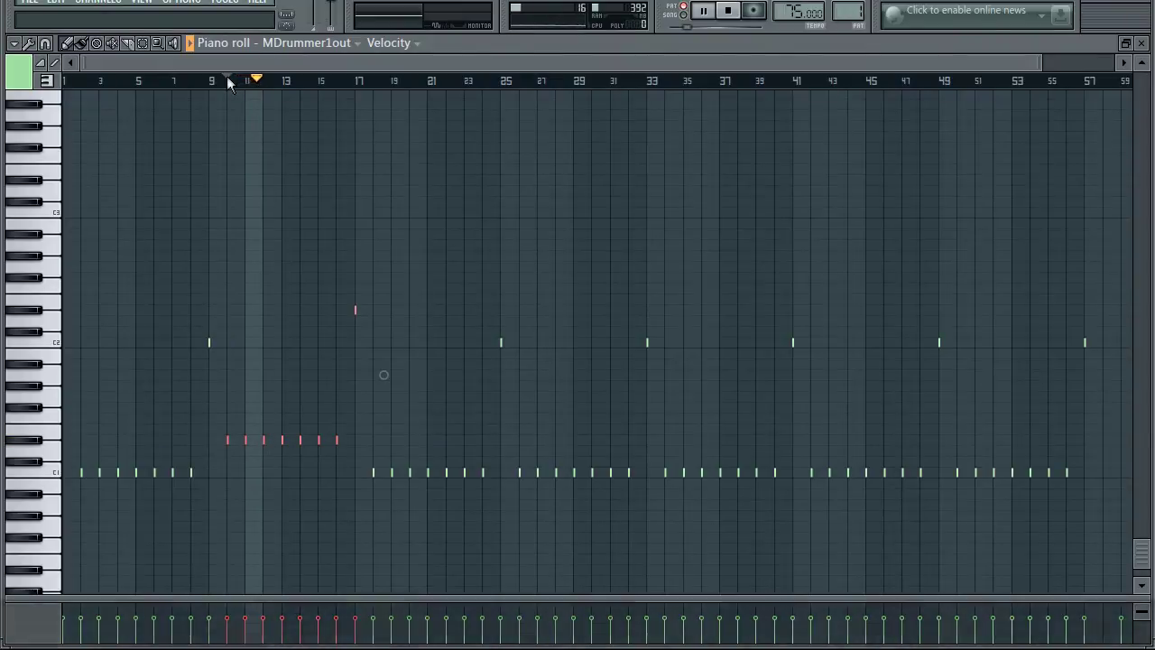
key("space")
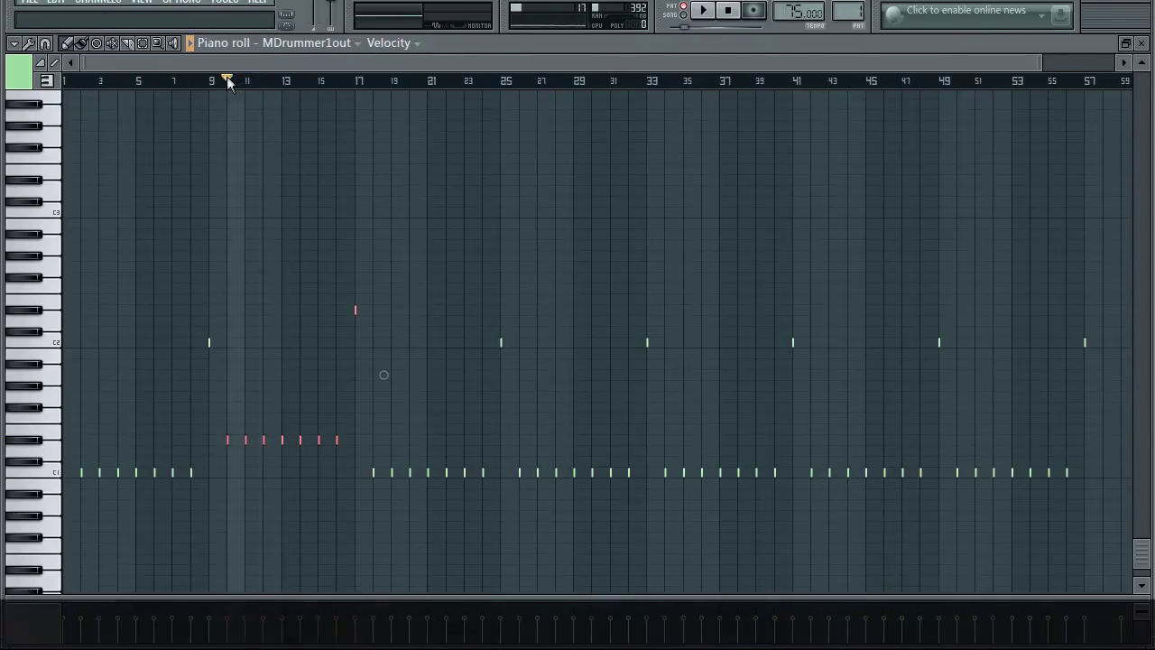
Raise the first chorus 8, the bar-25 verse 4, and the bar-33 section 9 semitones.
left_click(148, 47)
left_click_drag(371, 487, 506, 344)
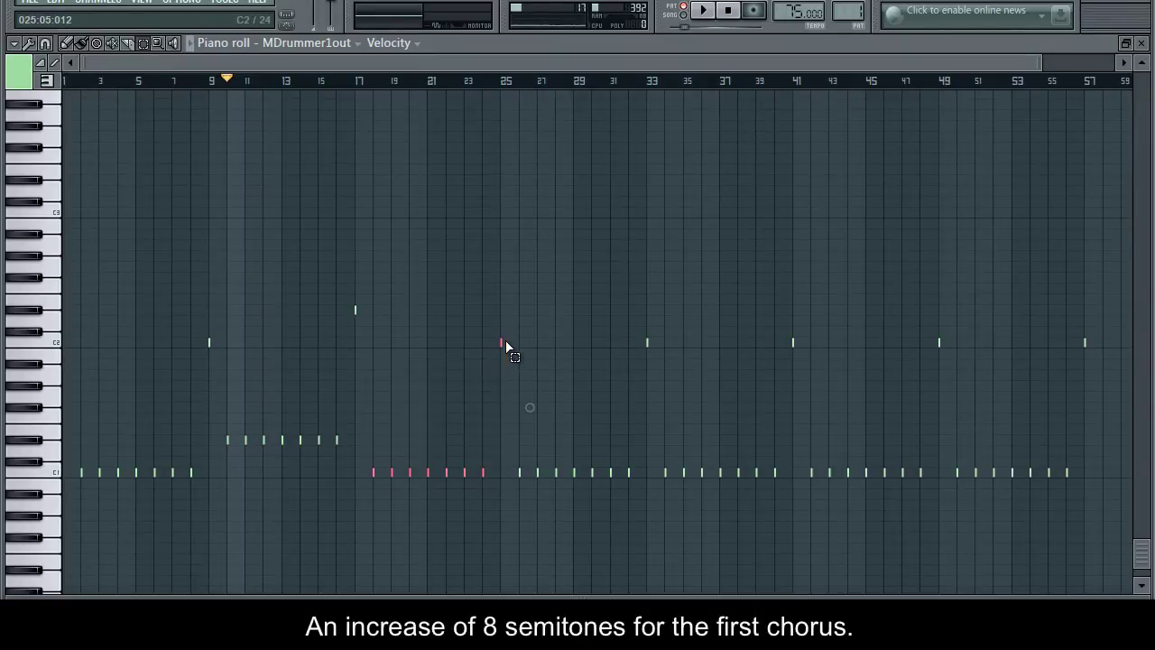
key("Up")
key("Up")
key("Up")
key("Up")
key("Up")
key("Up")
key("Up")
key("Up")
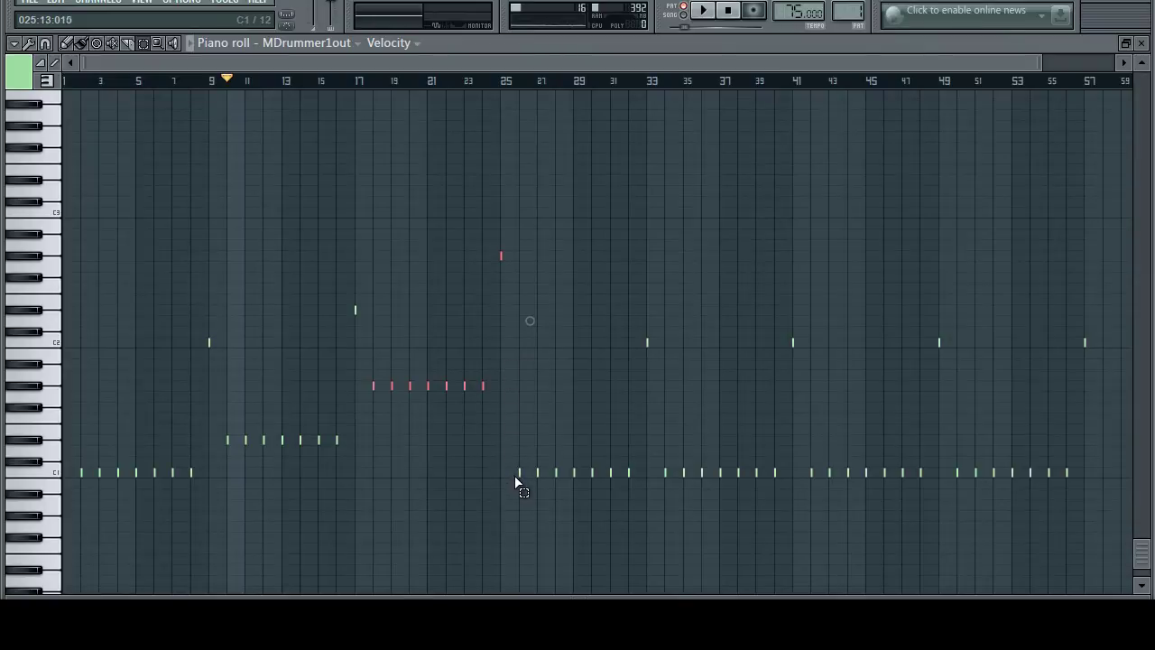
left_click_drag(517, 476, 653, 341)
key("Up")
key("Up")
key("Up")
key("Up")
left_click_drag(663, 485, 805, 334)
key("Up")
key("Up")
key("Up")
key("Up")
key("Up")
key("Up")
key("Up")
key("Up")
key("Up")
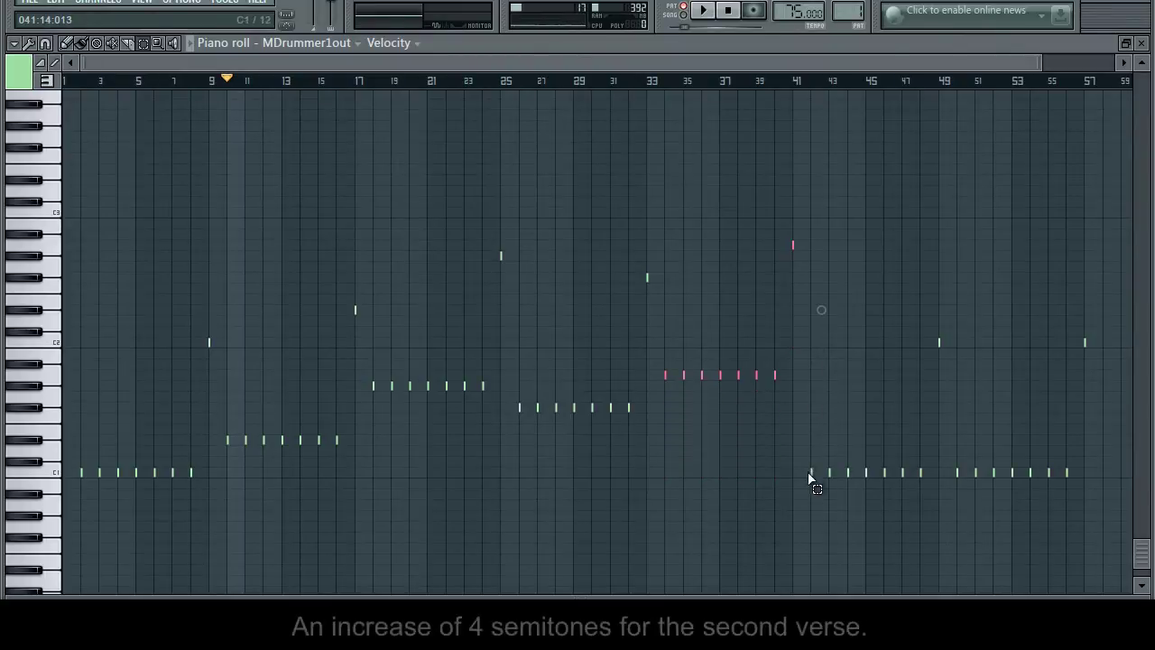
Raise the bar-41 section 4 semitones and the final chorus from bar 49 10 semitones.
left_click_drag(810, 475, 947, 346)
key("Up")
key("Up")
key("Up")
key("Up")
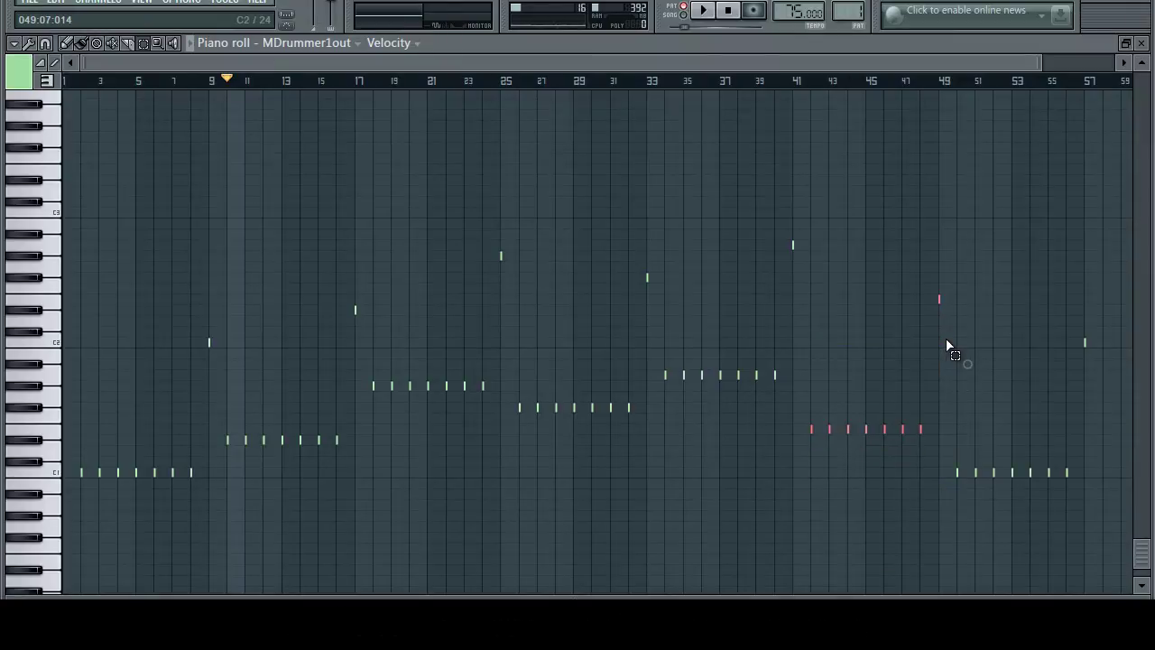
left_click_drag(953, 486, 1103, 346)
key("Up")
key("Up")
key("Up")
key("Up")
key("Up")
key("Up")
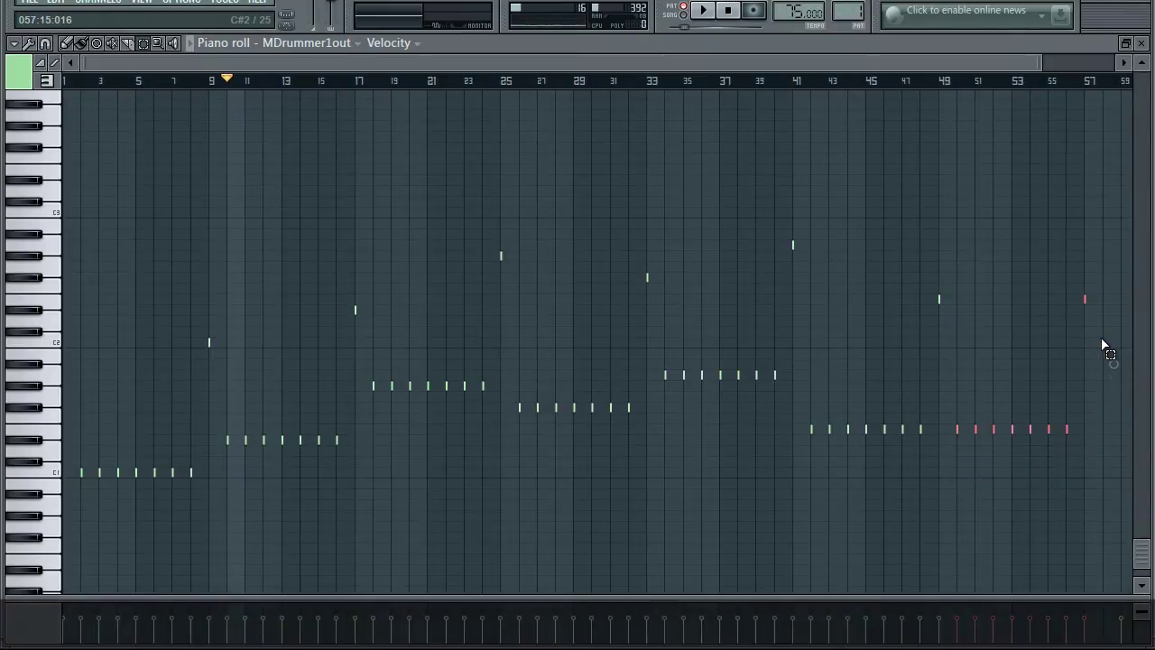
key("Up")
key("Up")
key("Up")
key("Up")
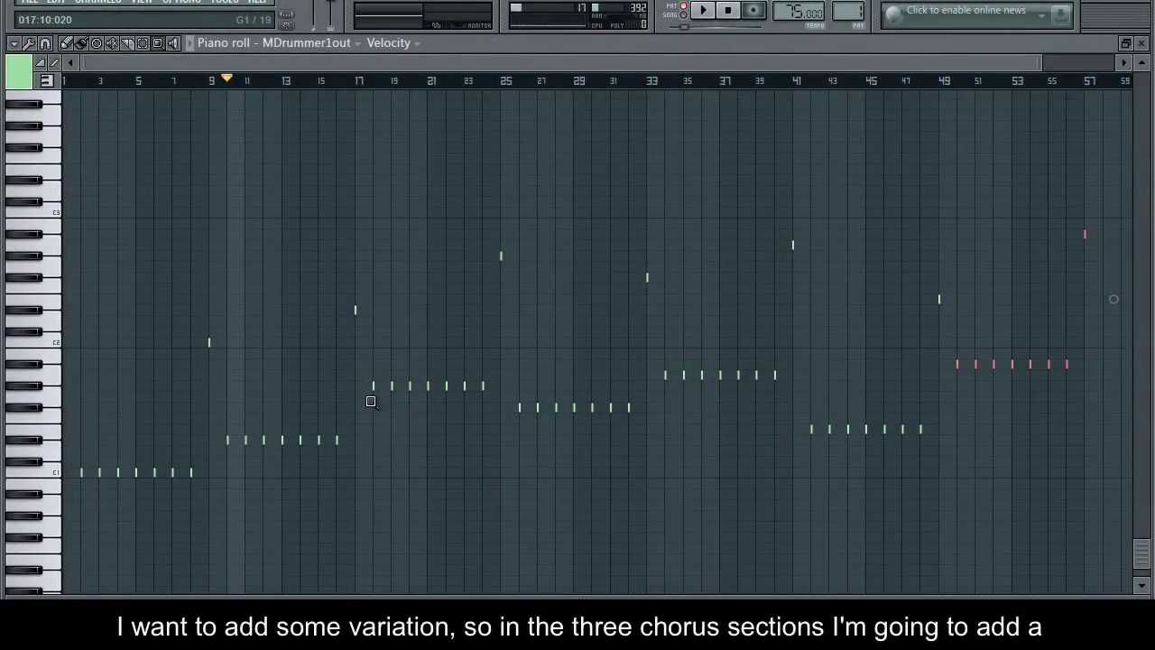
In the first chorus, add a C5 stop half a bar in and a higher break note at bar 23.
left_click_drag(370, 401, 518, 251)
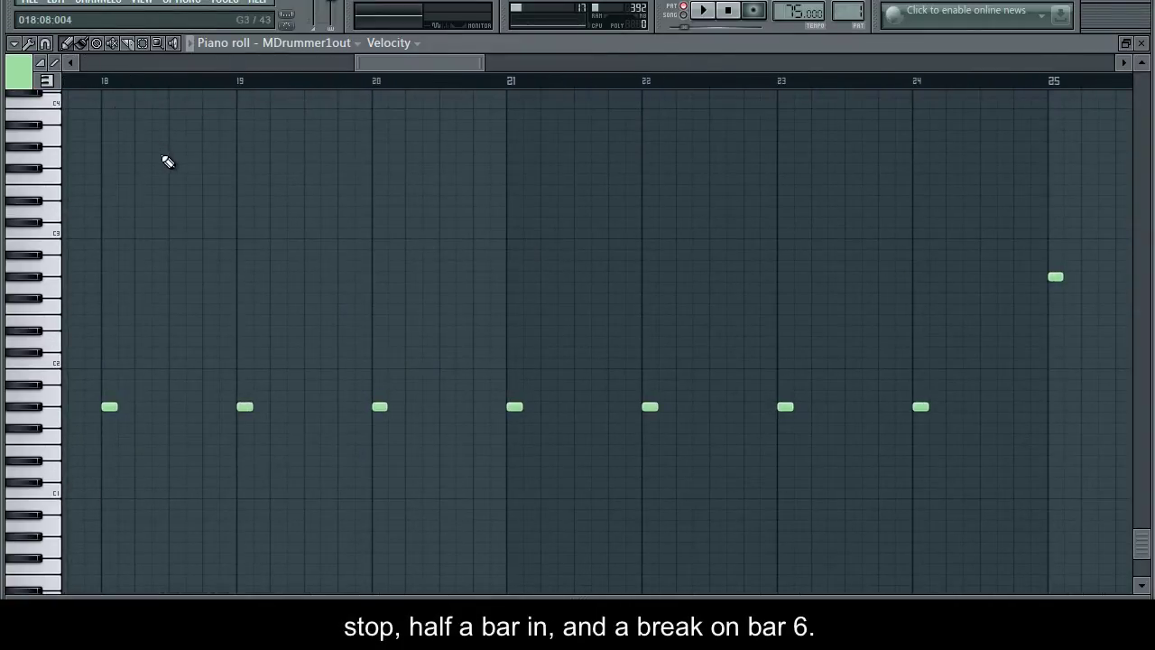
scroll(177, 165, "up", 3)
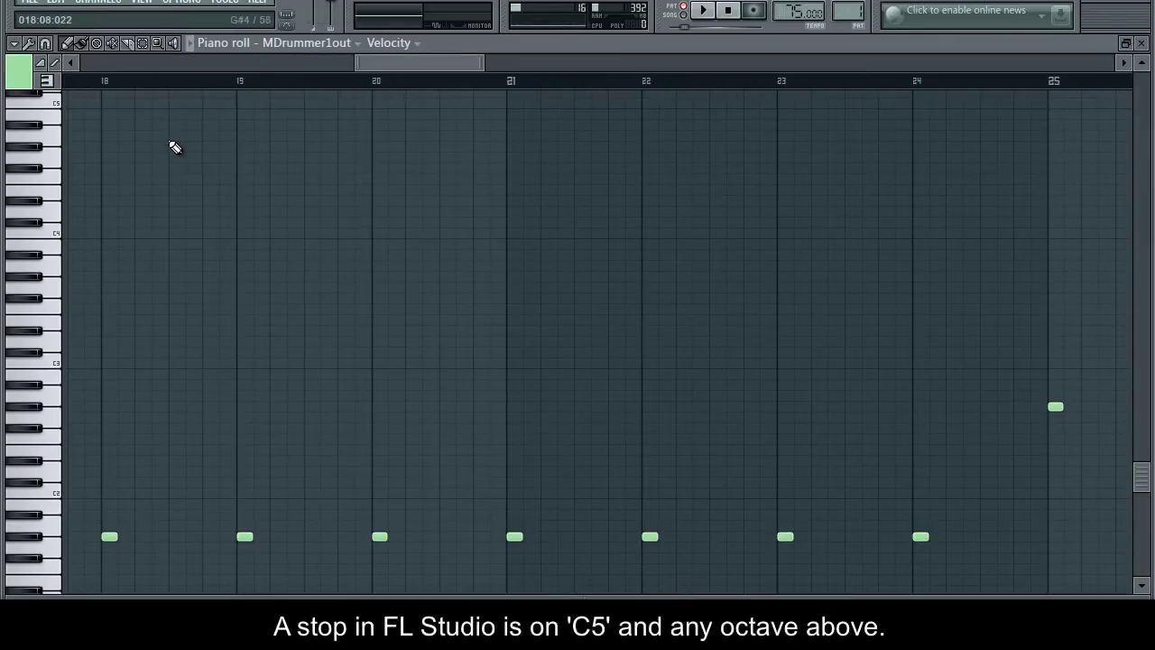
left_click(177, 105)
left_click(782, 404)
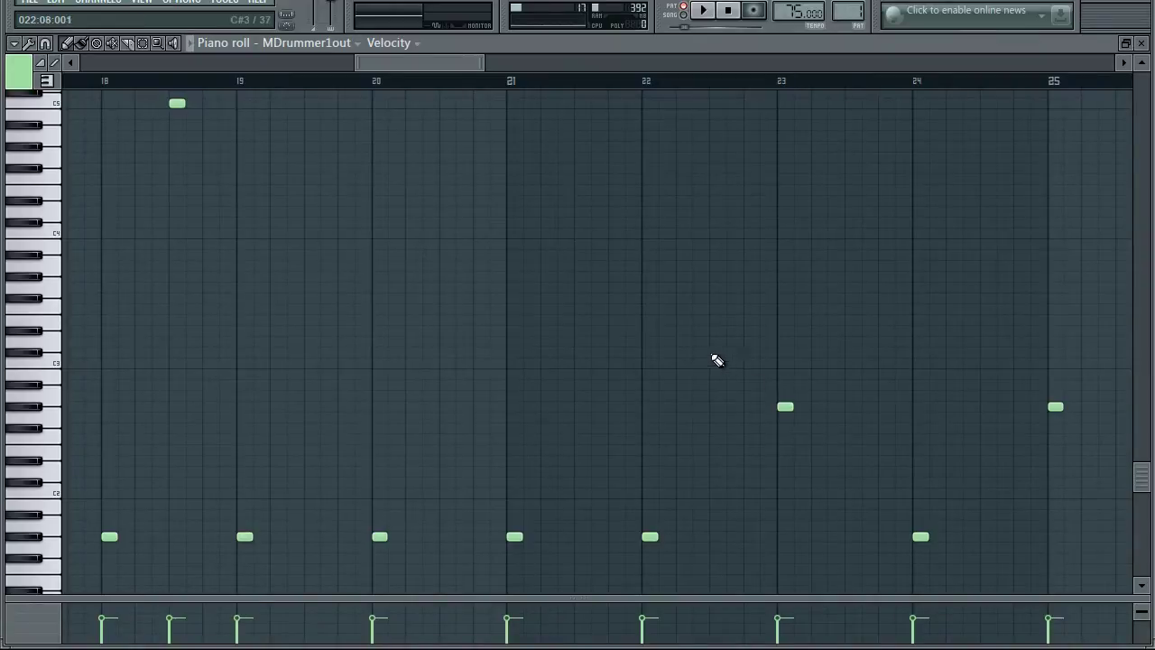
left_click(162, 46)
right_click(238, 178)
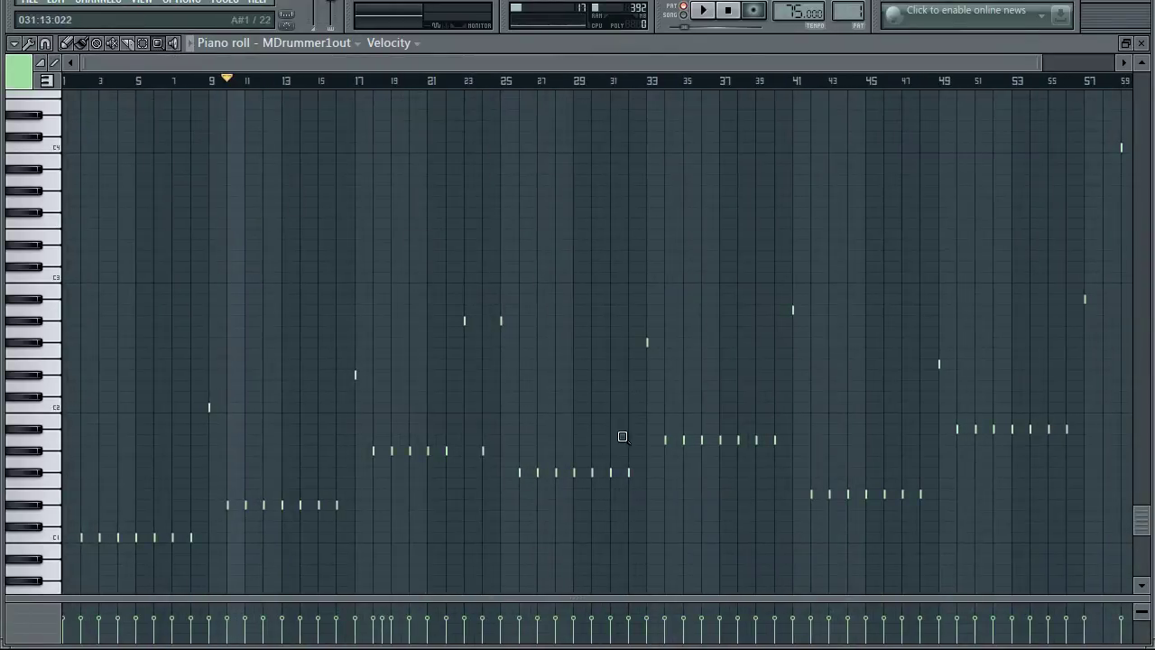
In the second chorus, add a C5 stop and replace the bar-39 note with a higher break note.
left_click_drag(664, 453, 795, 299)
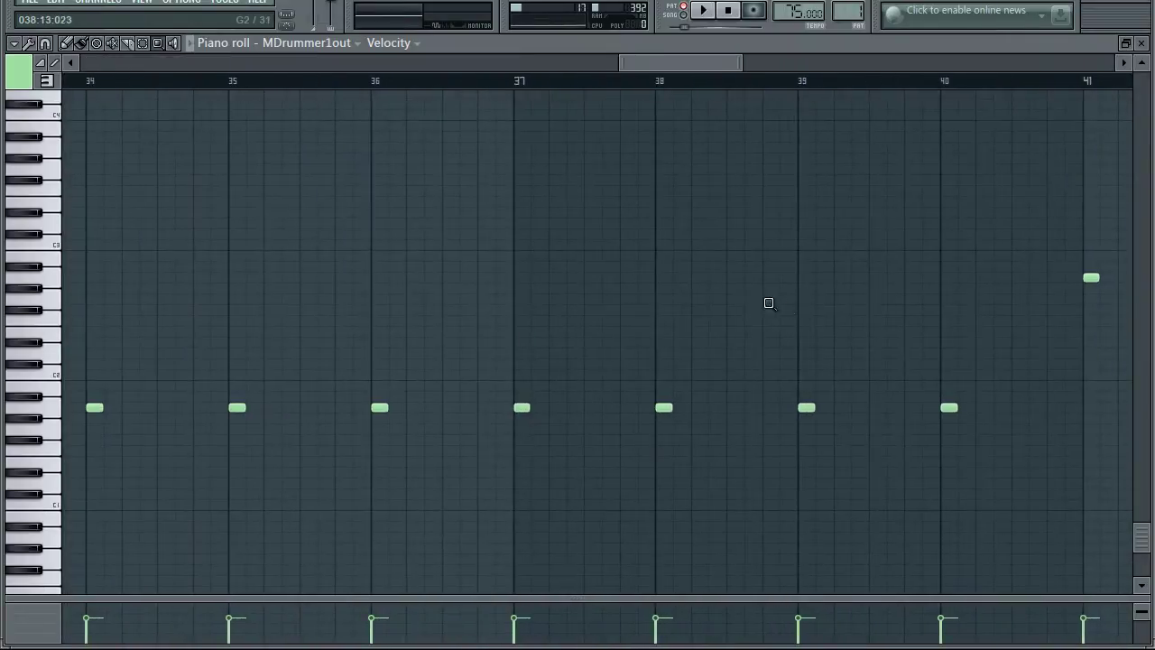
left_click(68, 44)
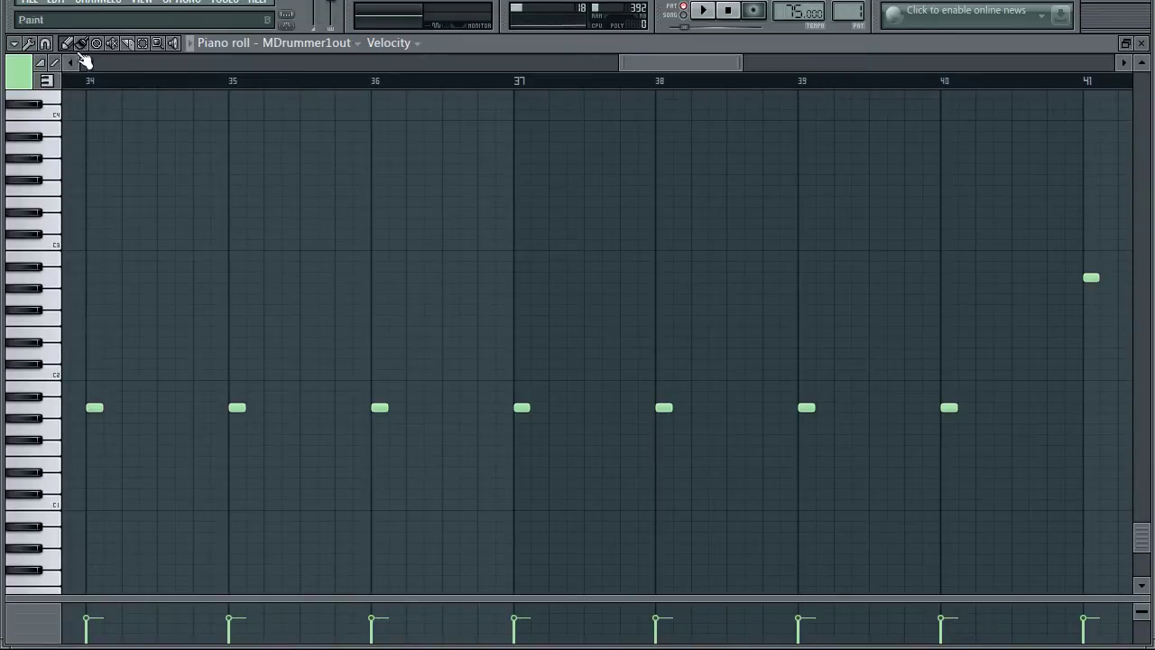
scroll(165, 122, "up", 6)
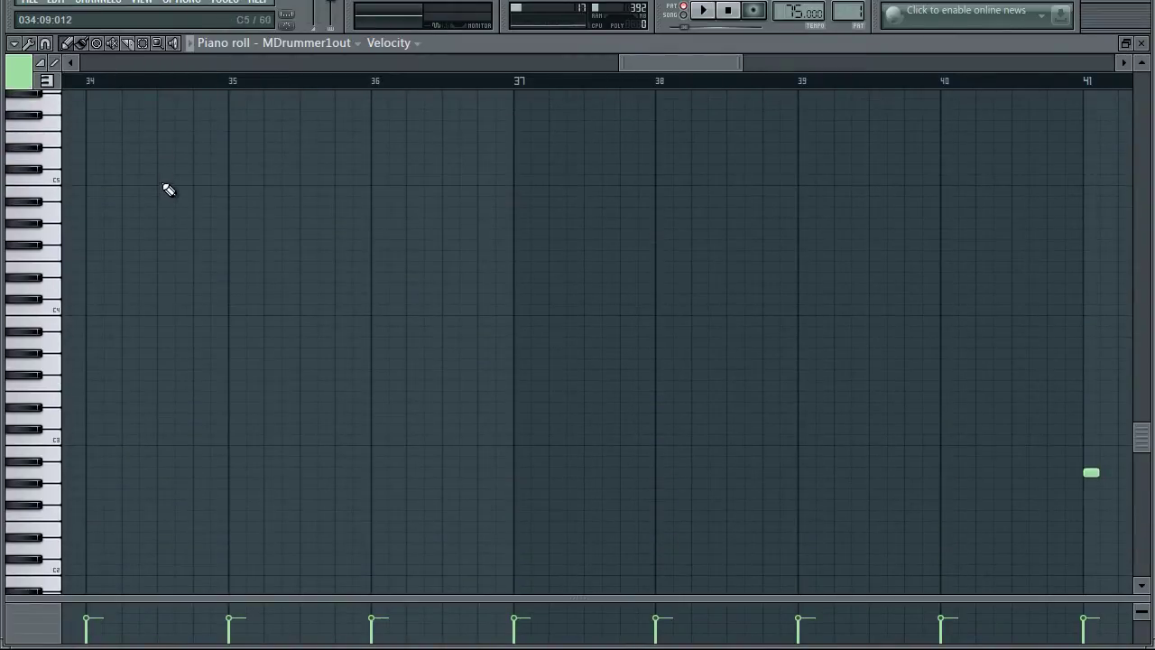
left_click(159, 180)
scroll(534, 343, "down", 6)
right_click(803, 406)
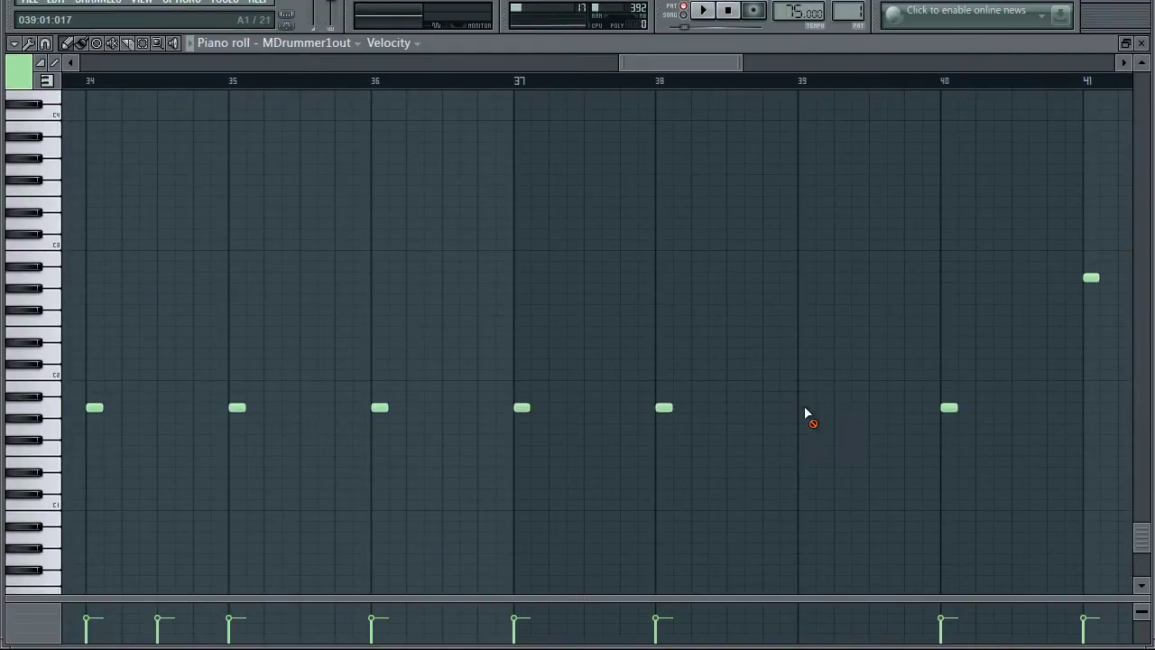
left_click(803, 278)
left_click(157, 43)
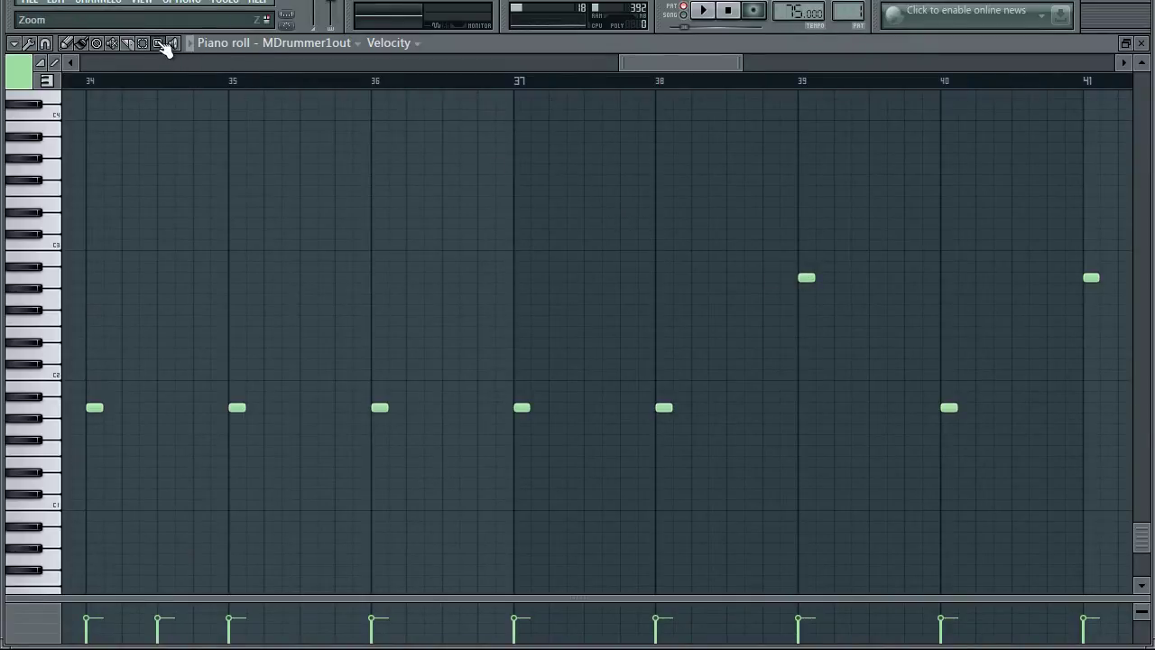
right_click(254, 167)
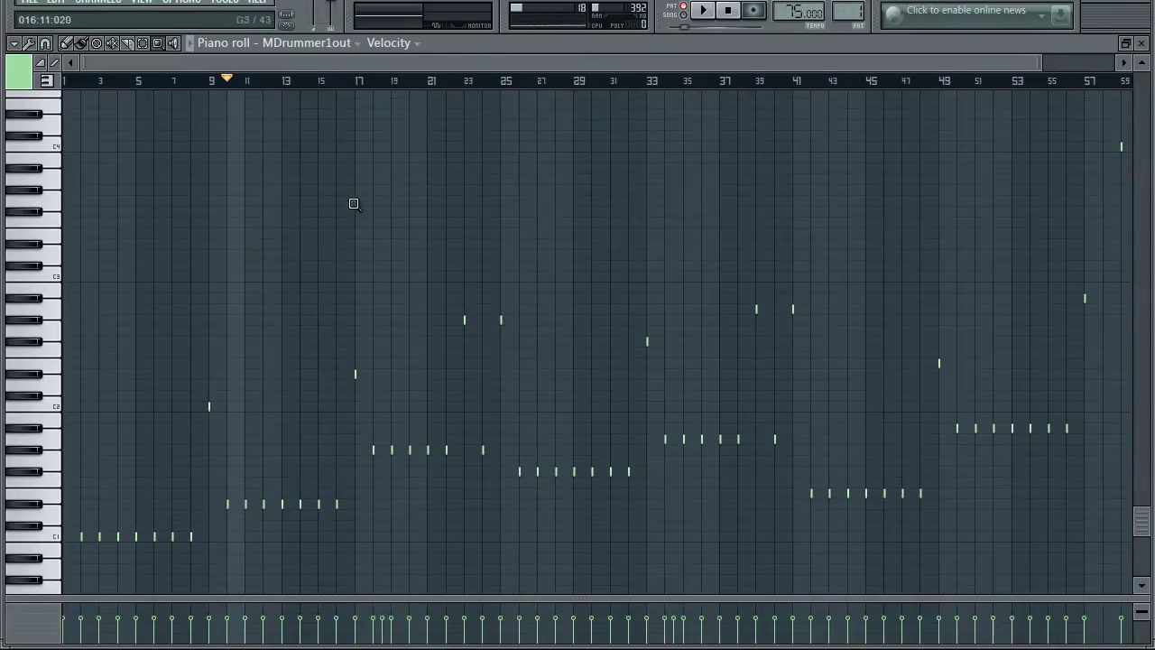
Add two C5 stops in the final chorus around bars 50–51.
left_click_drag(956, 438, 1109, 313)
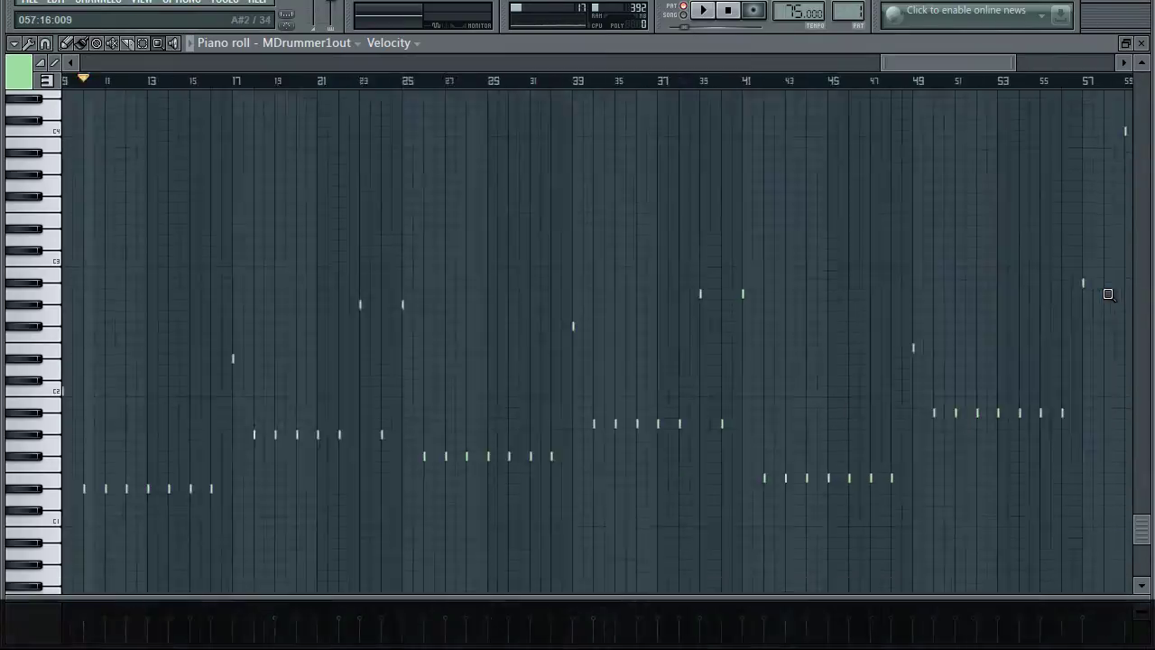
left_click(68, 43)
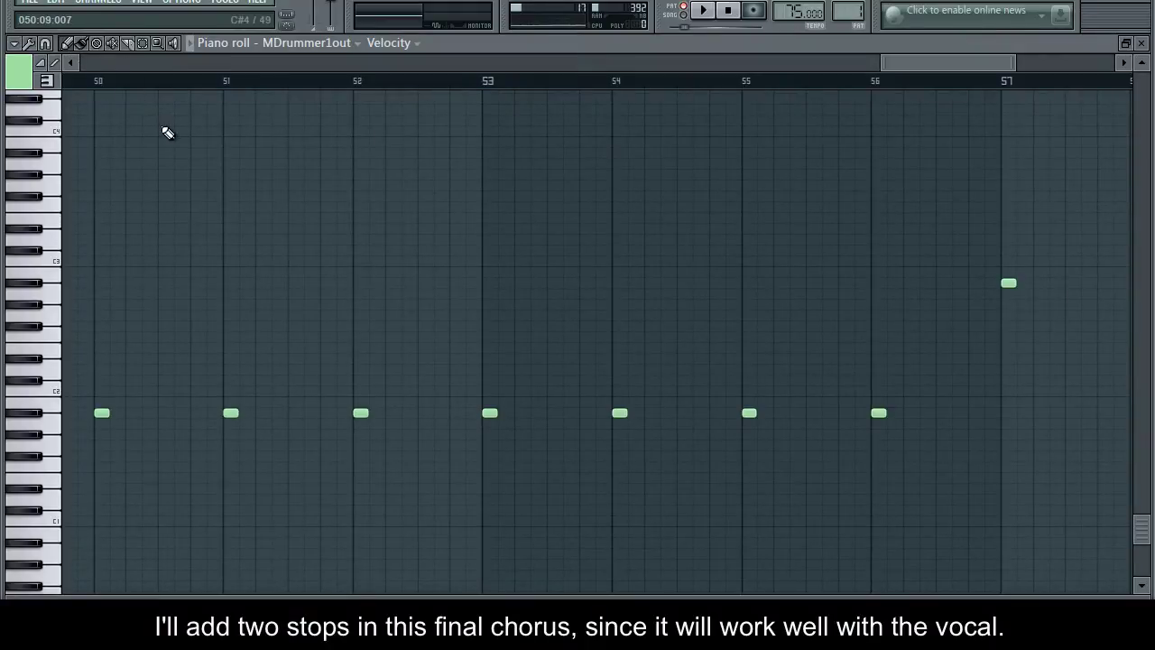
scroll(168, 133, "up", 4)
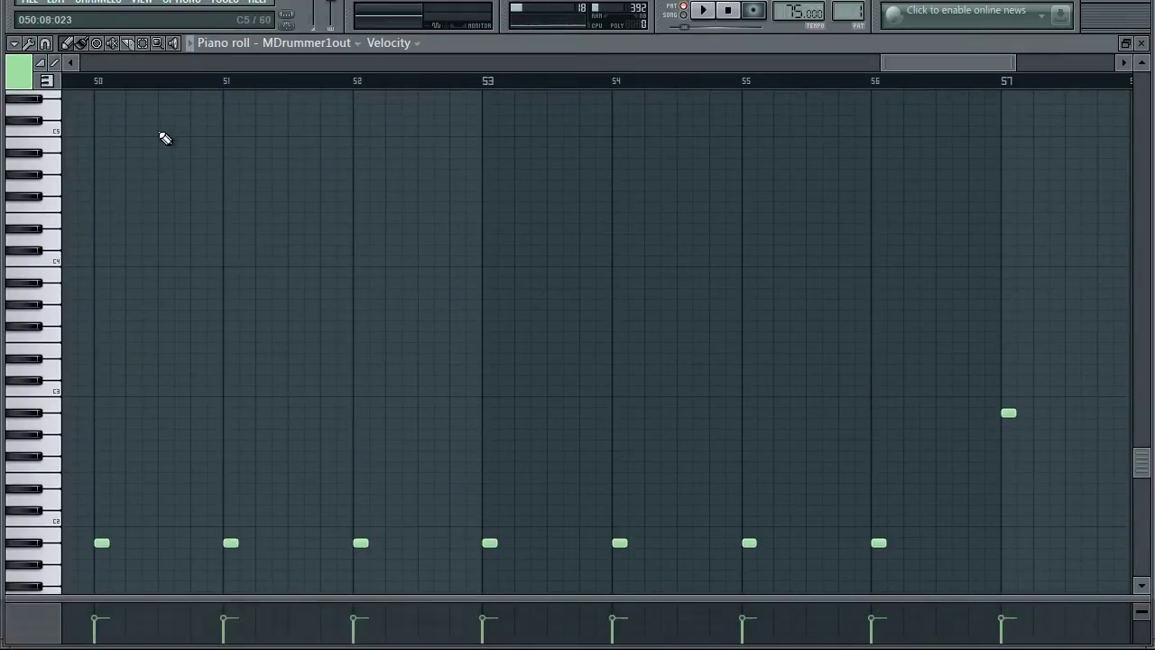
left_click(161, 131)
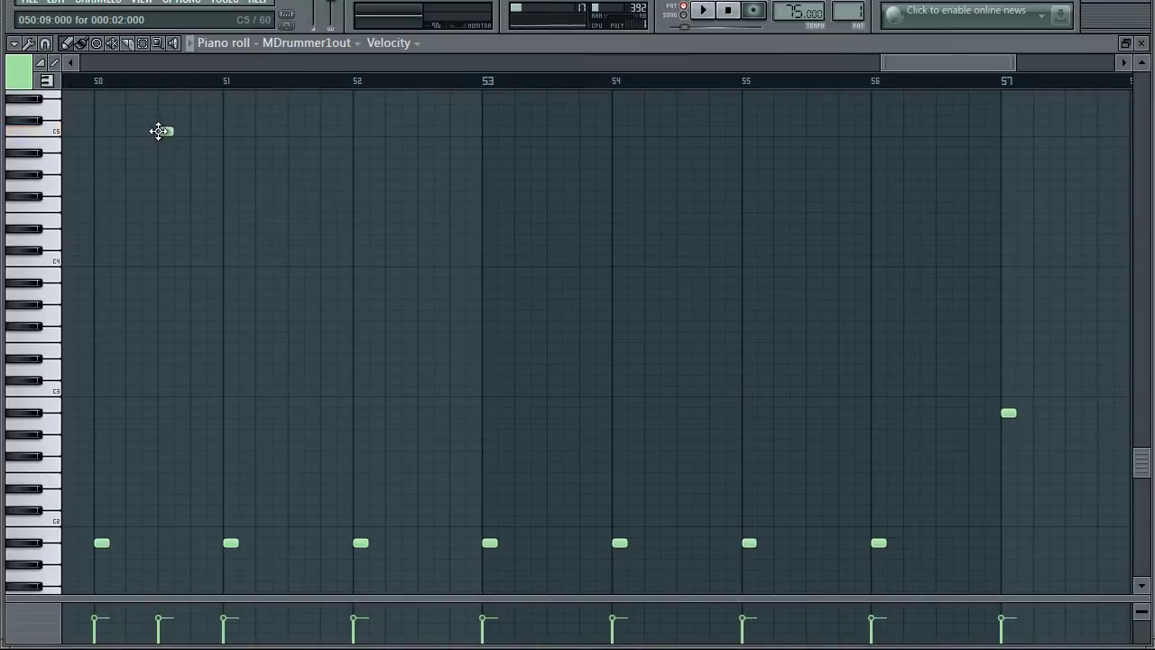
left_click(295, 134)
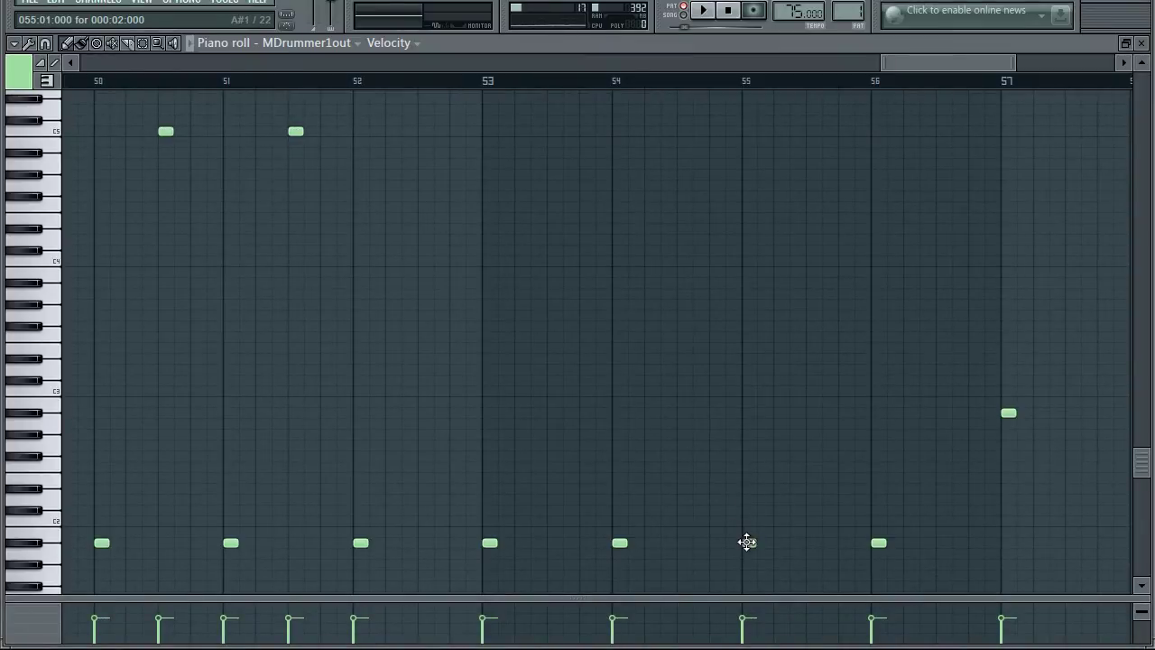
Replace the bar-55 note with a break-pitch note and zoom out to bars 1–59.
right_click(746, 541)
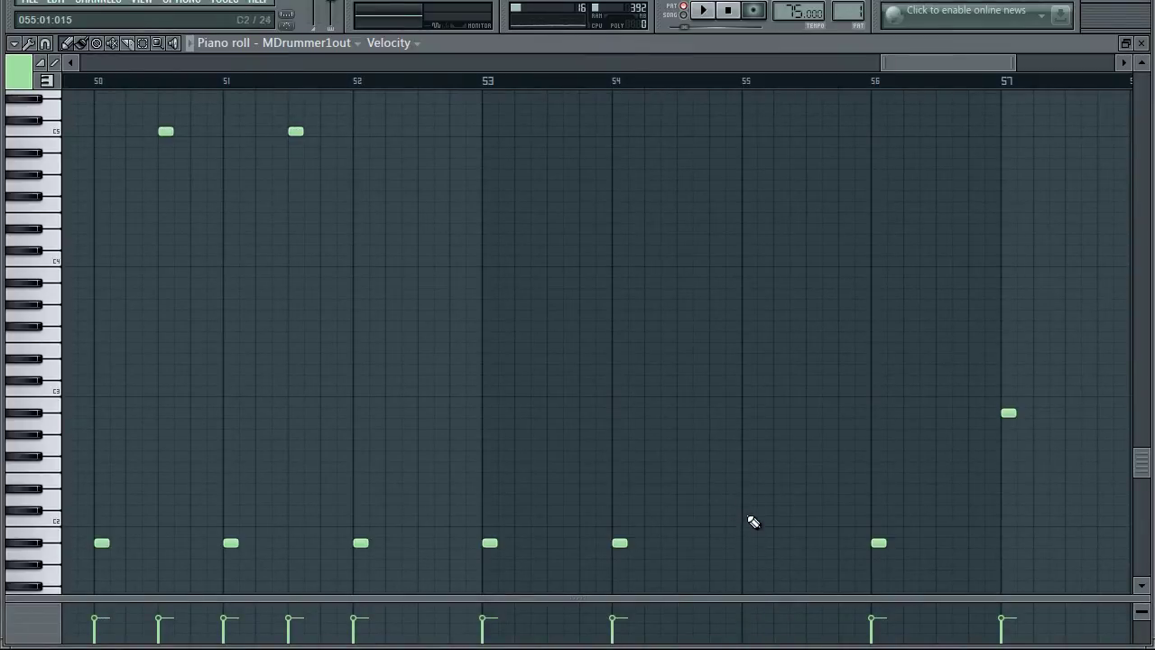
left_click(746, 413)
left_click(162, 47)
right_click(297, 217)
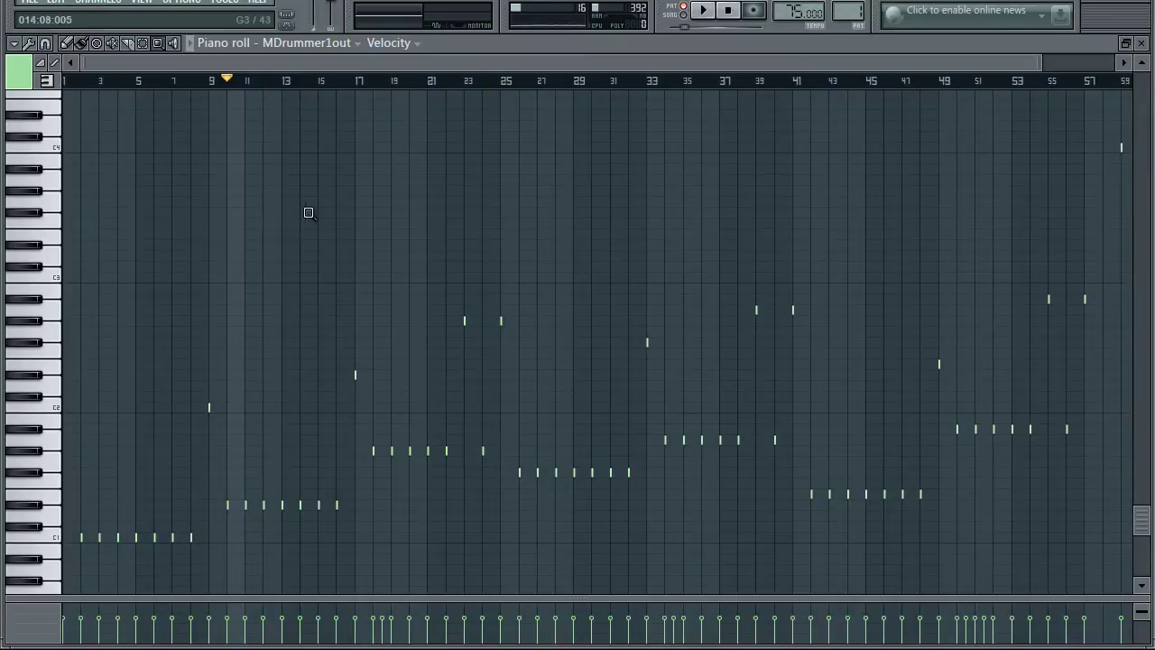
Untick Random loops in MDrummer1out's Additional rhythm properties and close the plugin window.
left_click(554, 19)
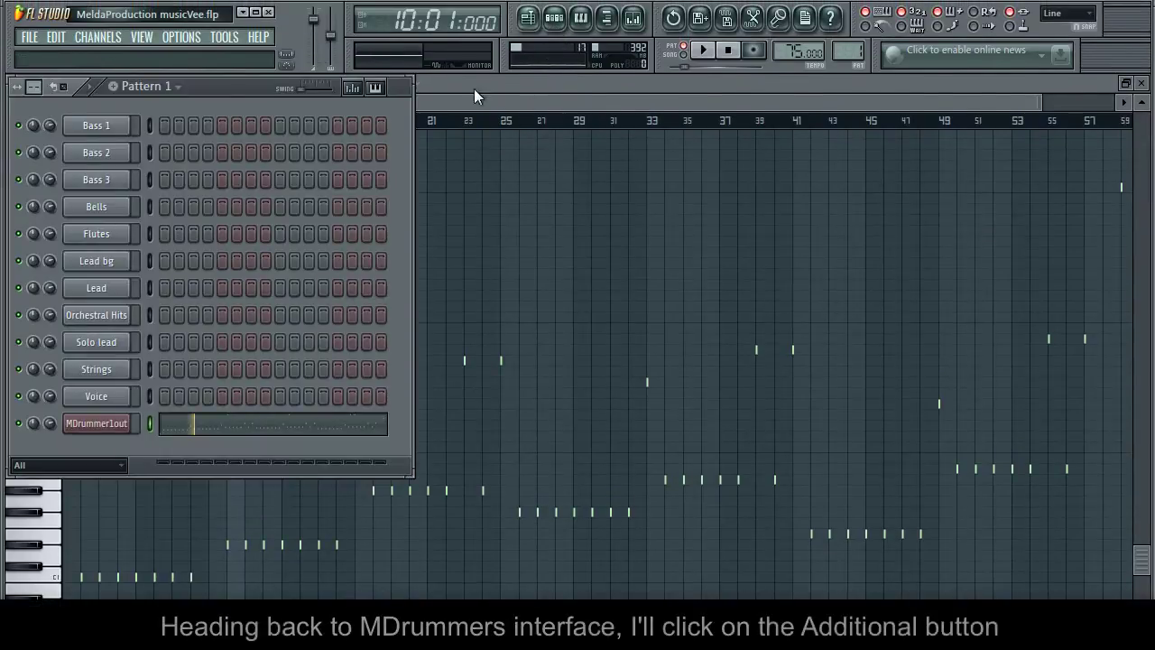
left_click(109, 423)
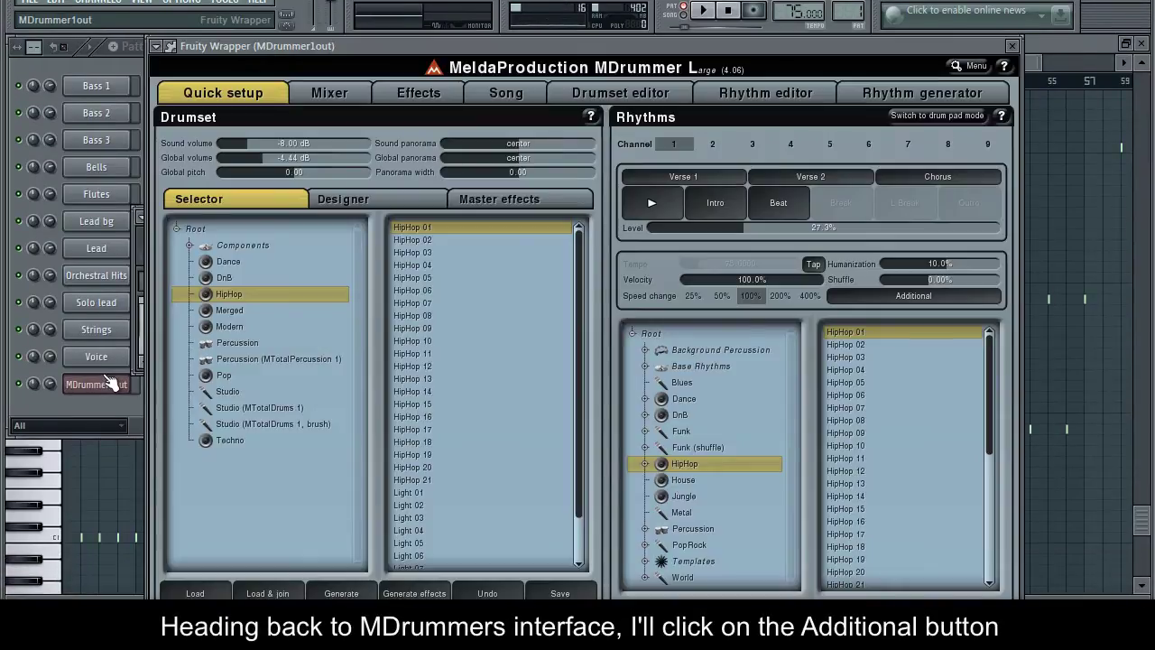
left_click(853, 293)
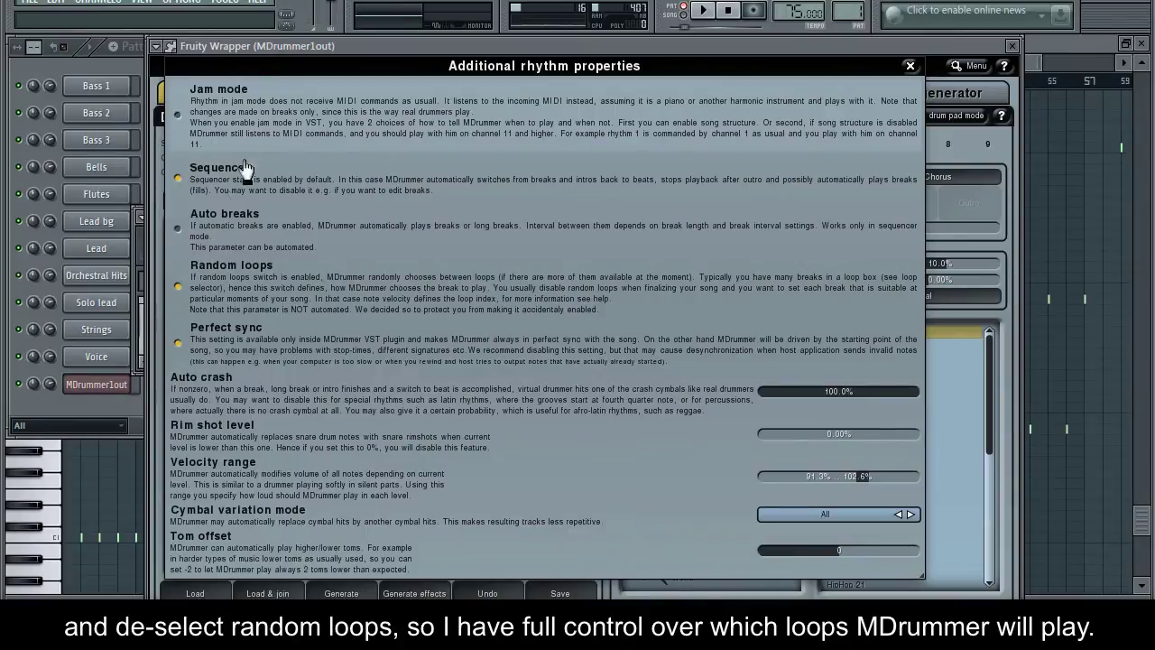
left_click(178, 286)
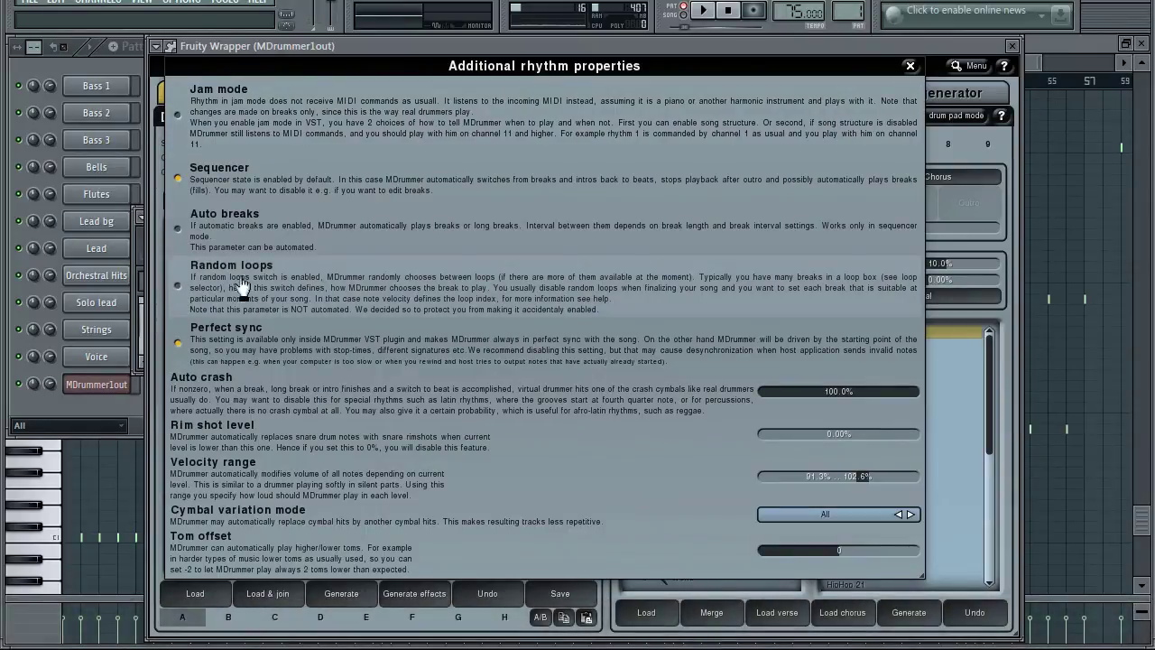
left_click(910, 66)
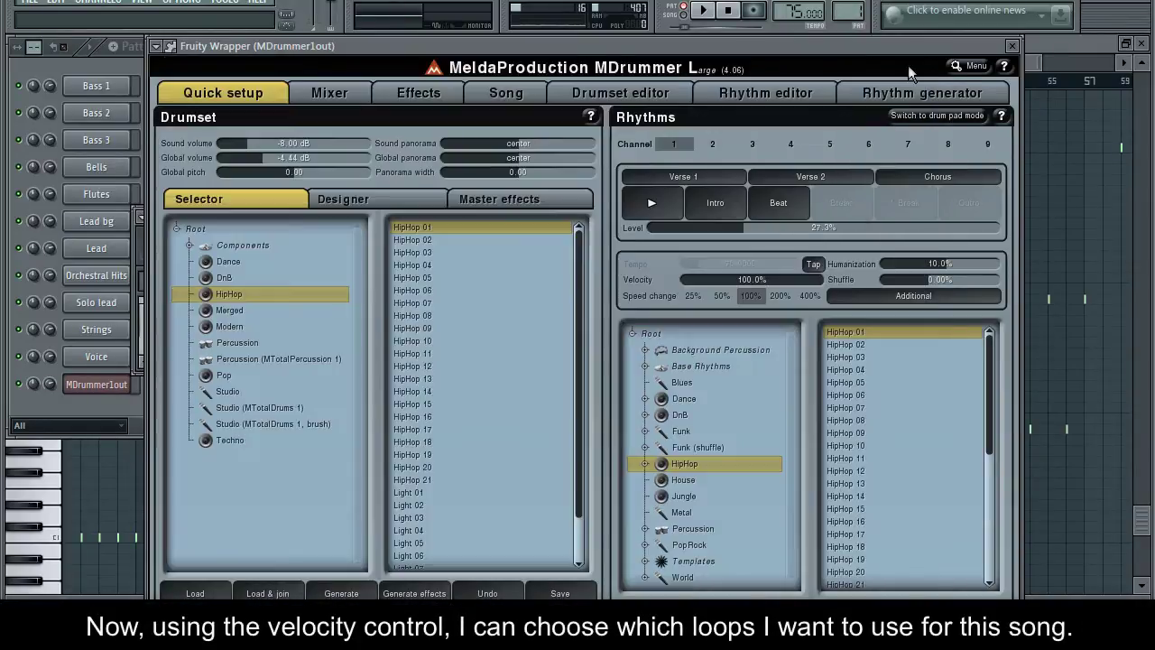
left_click(1012, 46)
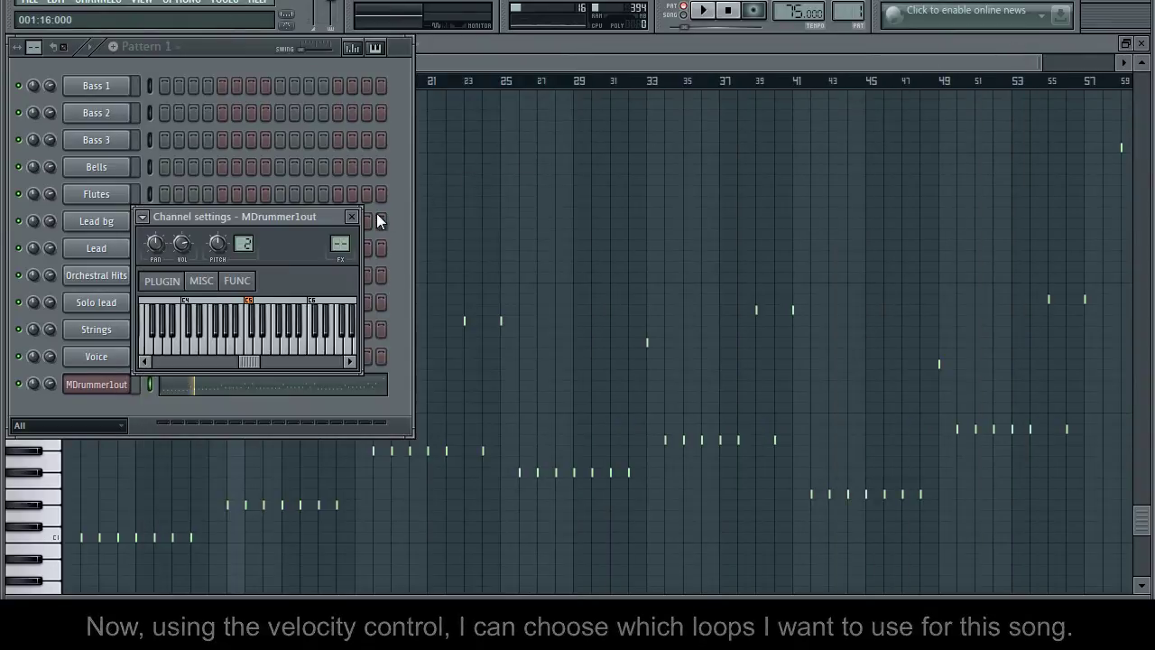
Play the MDrummer1out pattern from the start, jumping ahead to bars 23, 39 and 55.
left_click(352, 217)
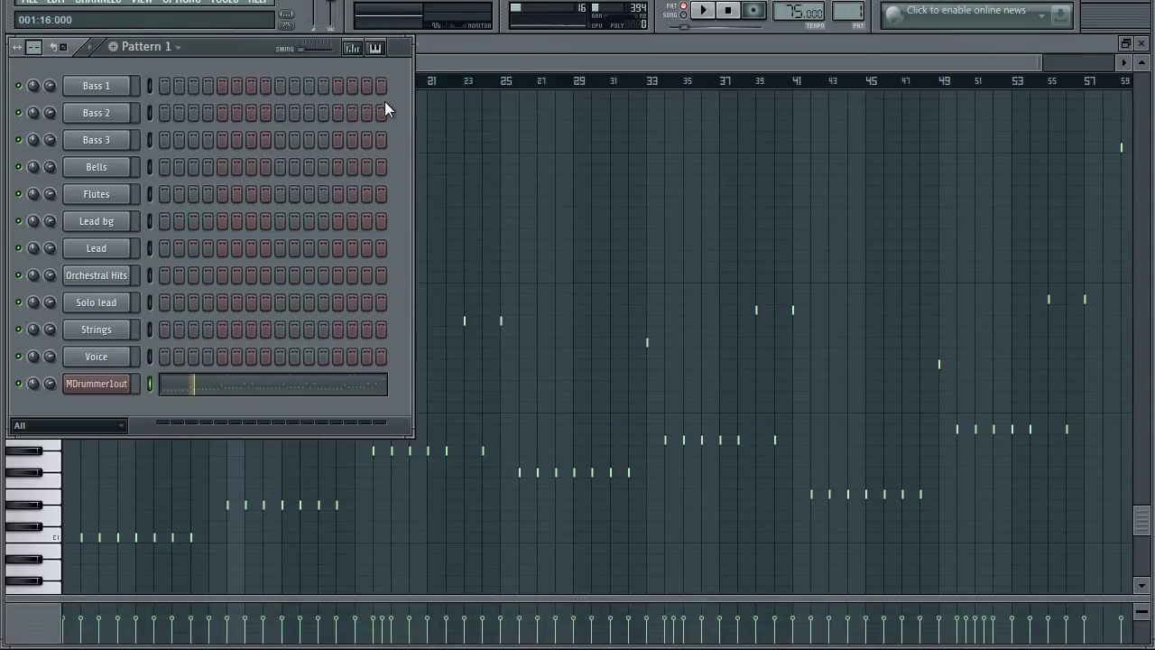
left_click(436, 41)
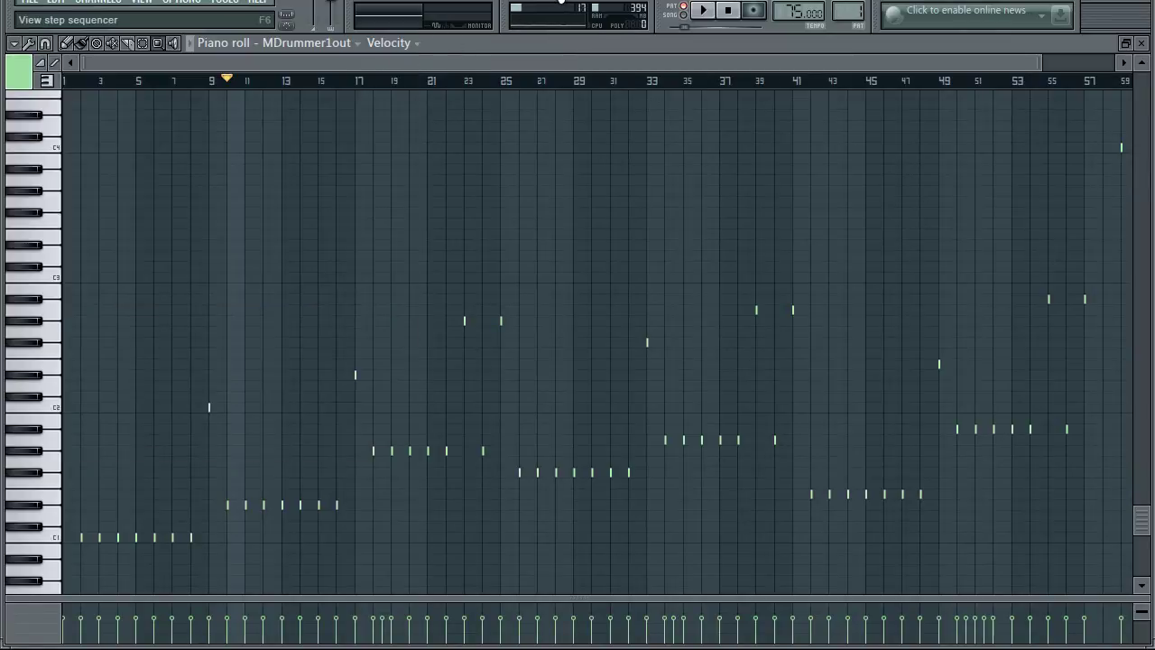
left_click(65, 80)
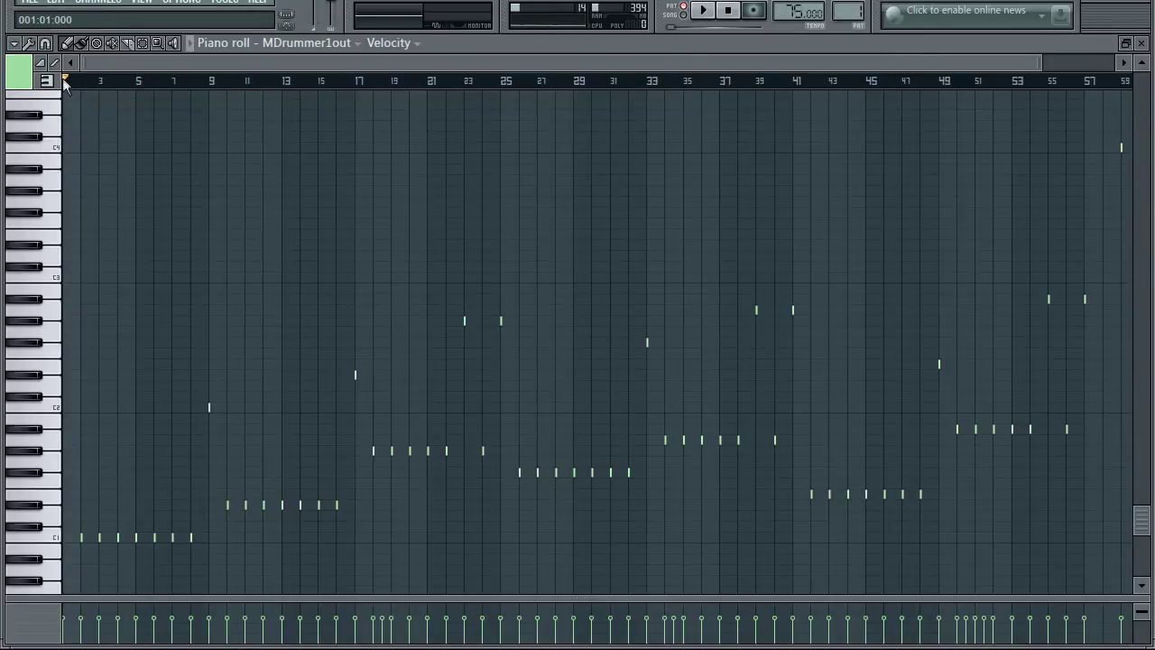
key("space")
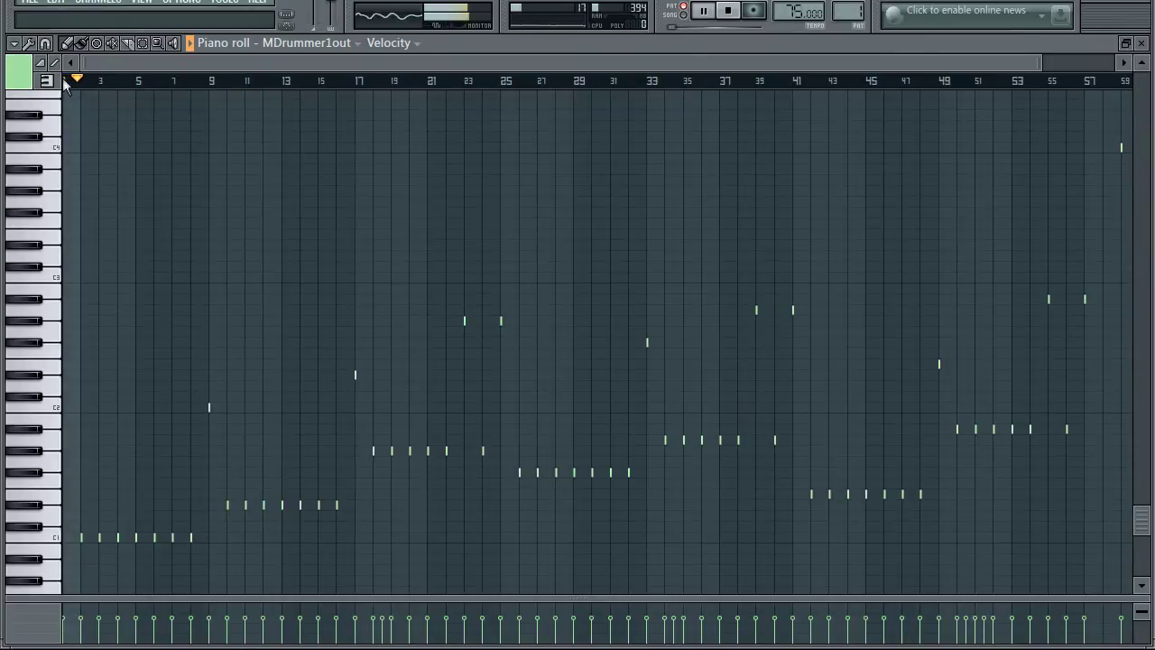
key("space")
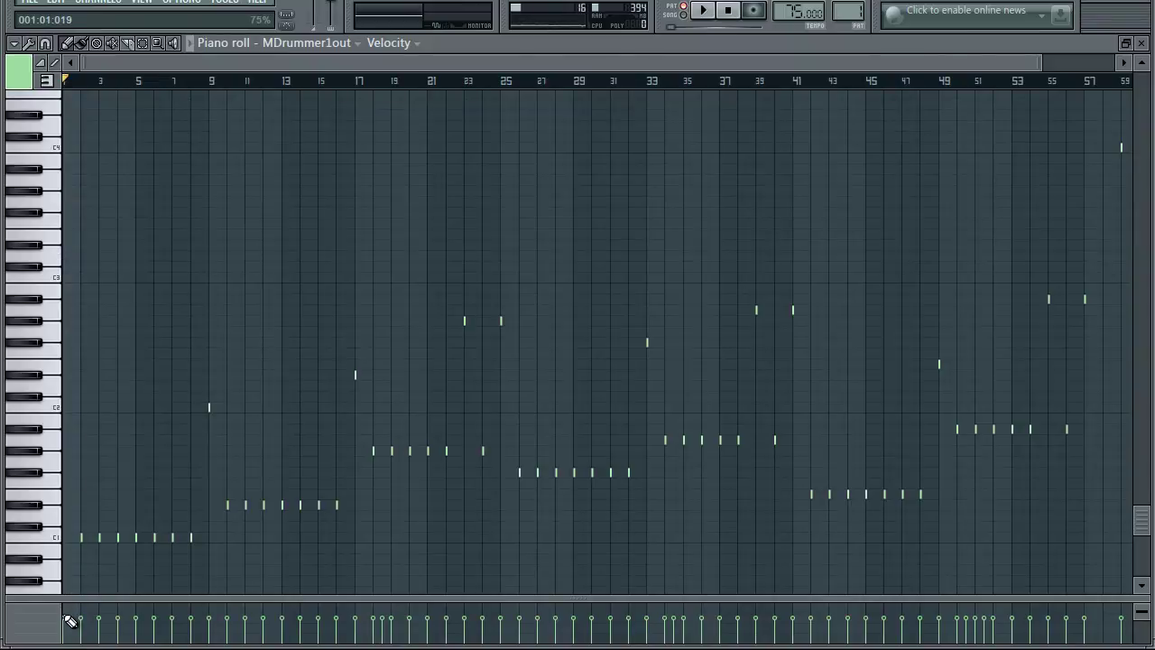
key("space")
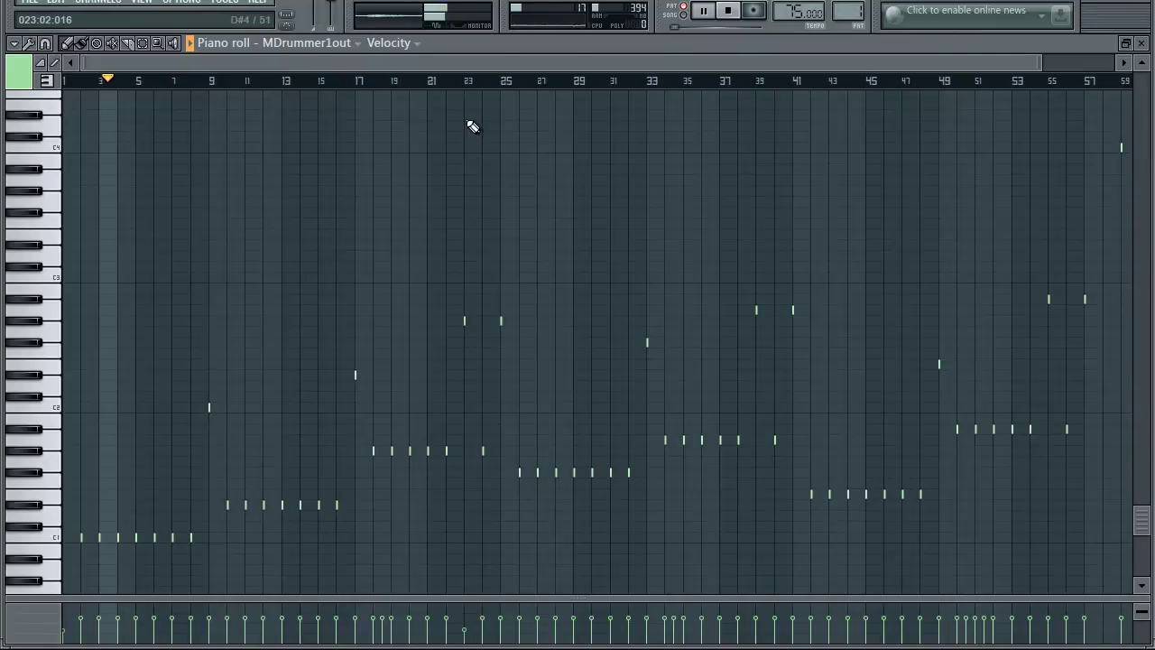
left_click(466, 85)
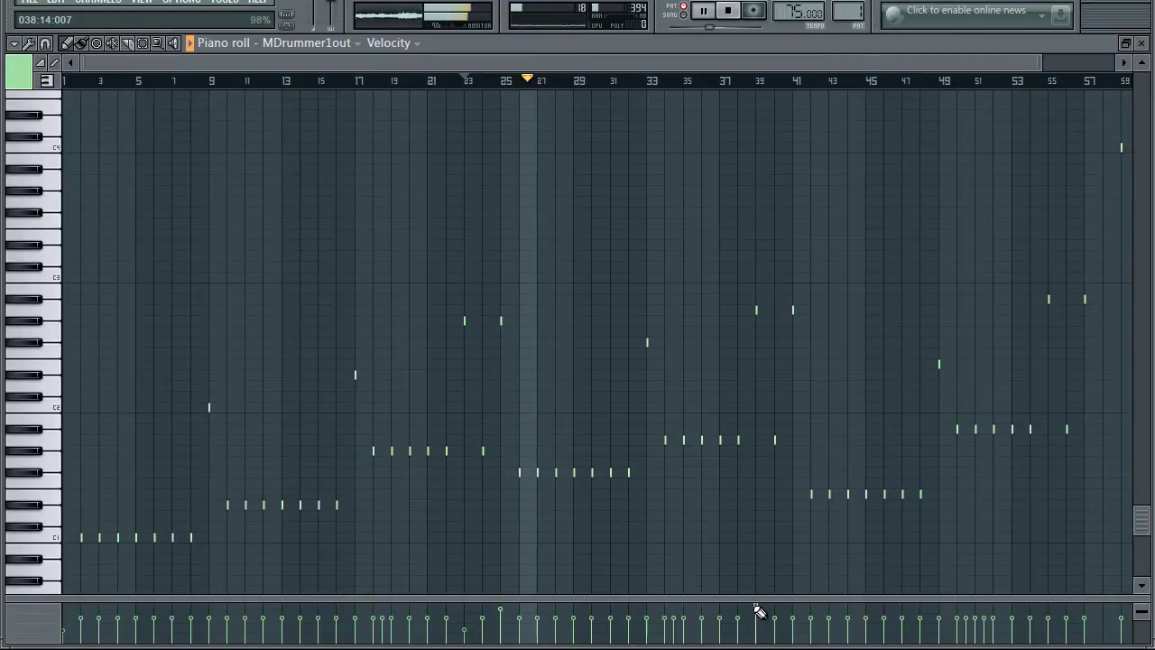
left_click(760, 90)
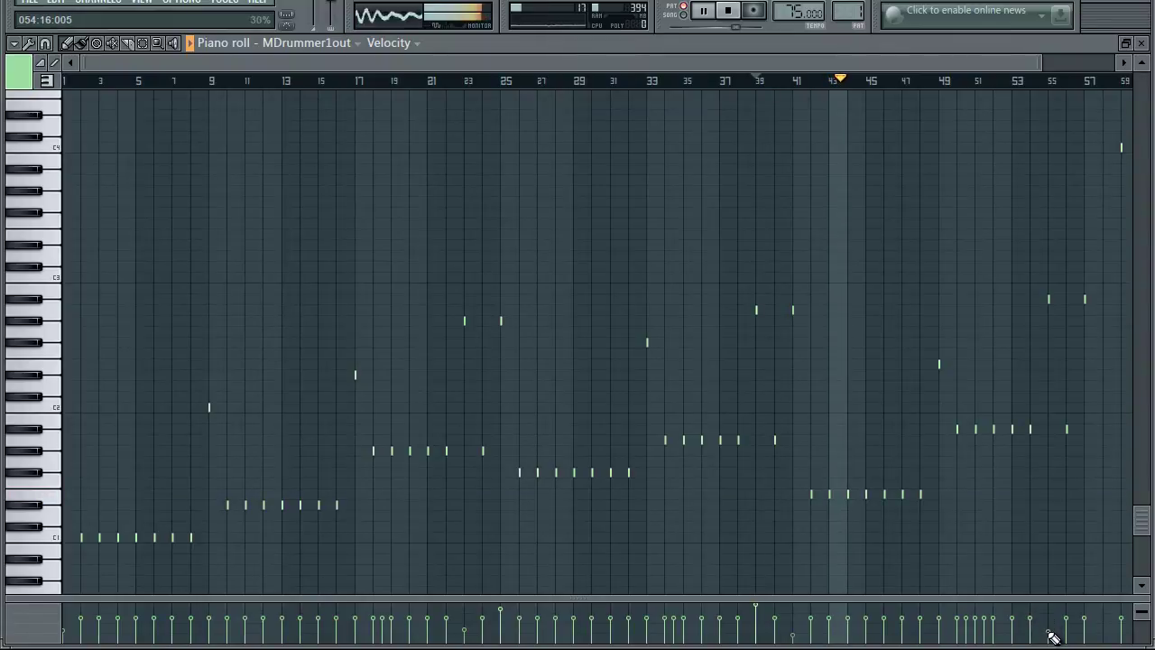
left_click(1050, 92)
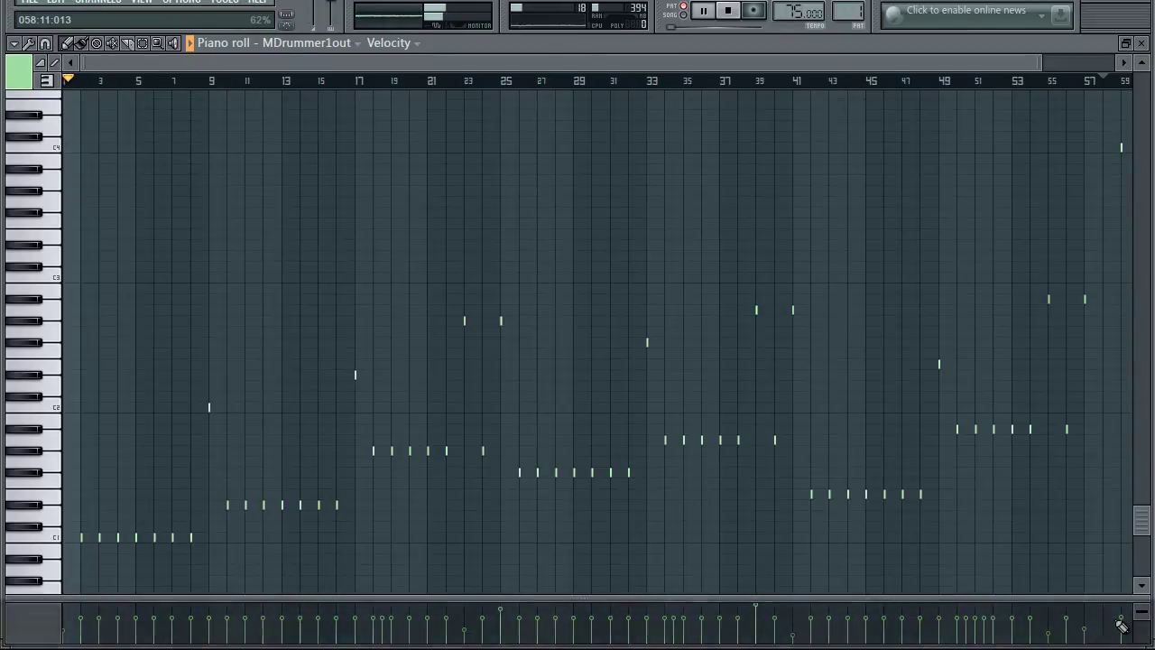
Stop playback, then paint the Pattern 1 drum clip onto Track 12 in the song playlist.
key("space")
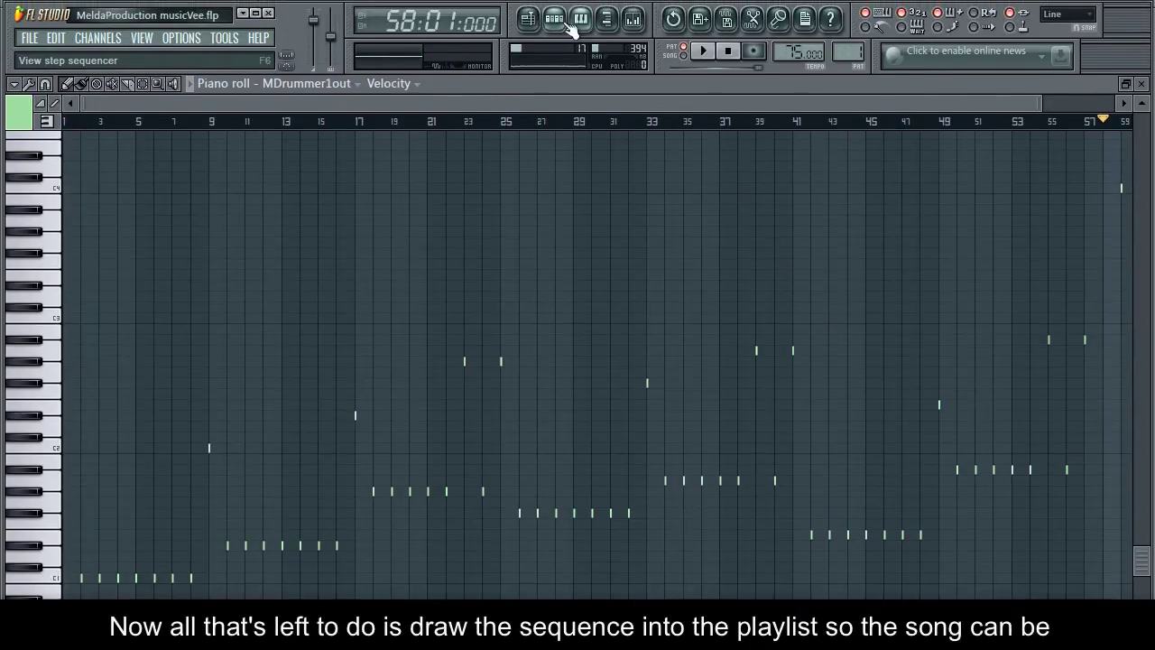
left_click(528, 18)
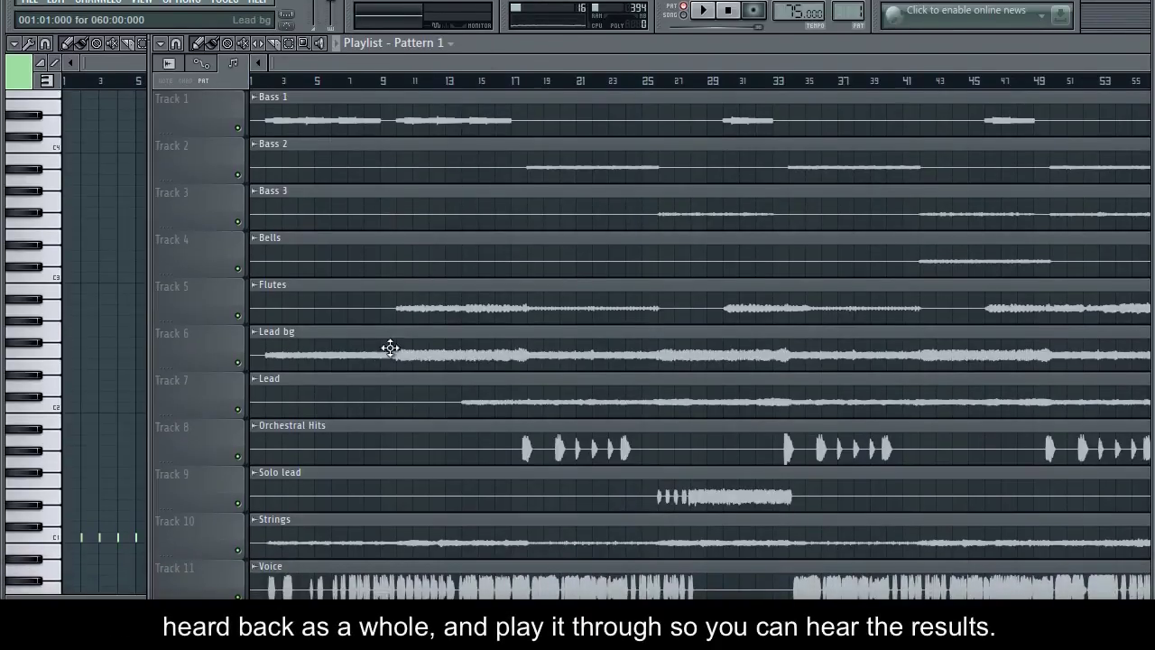
scroll(376, 392, "down", 5)
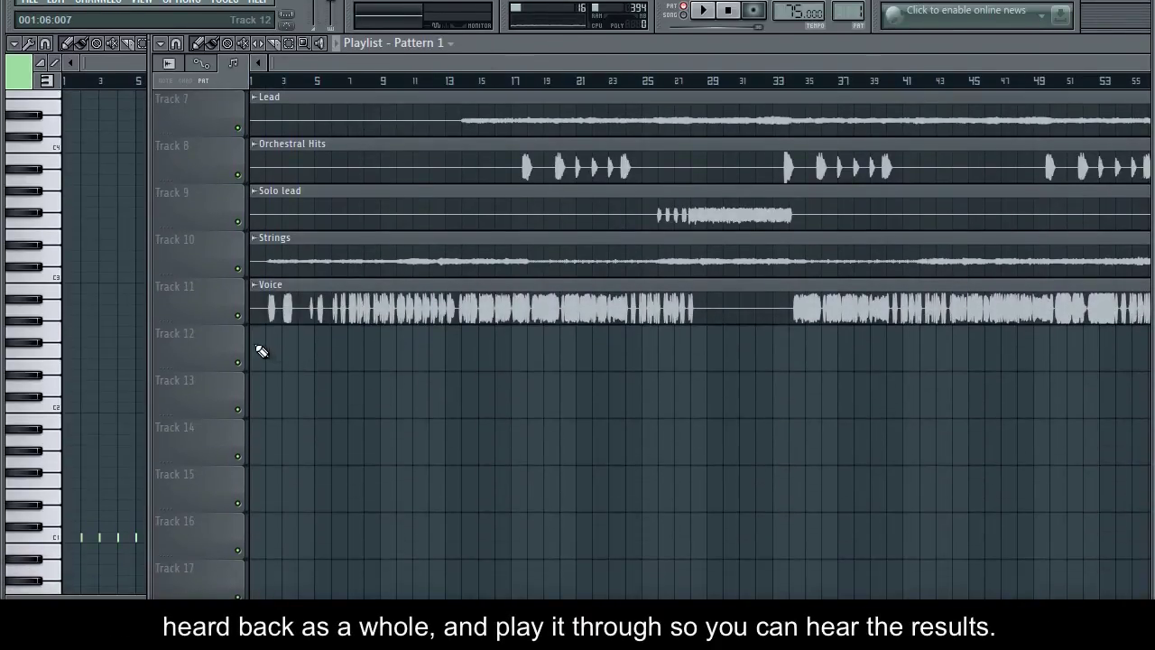
left_click(258, 347)
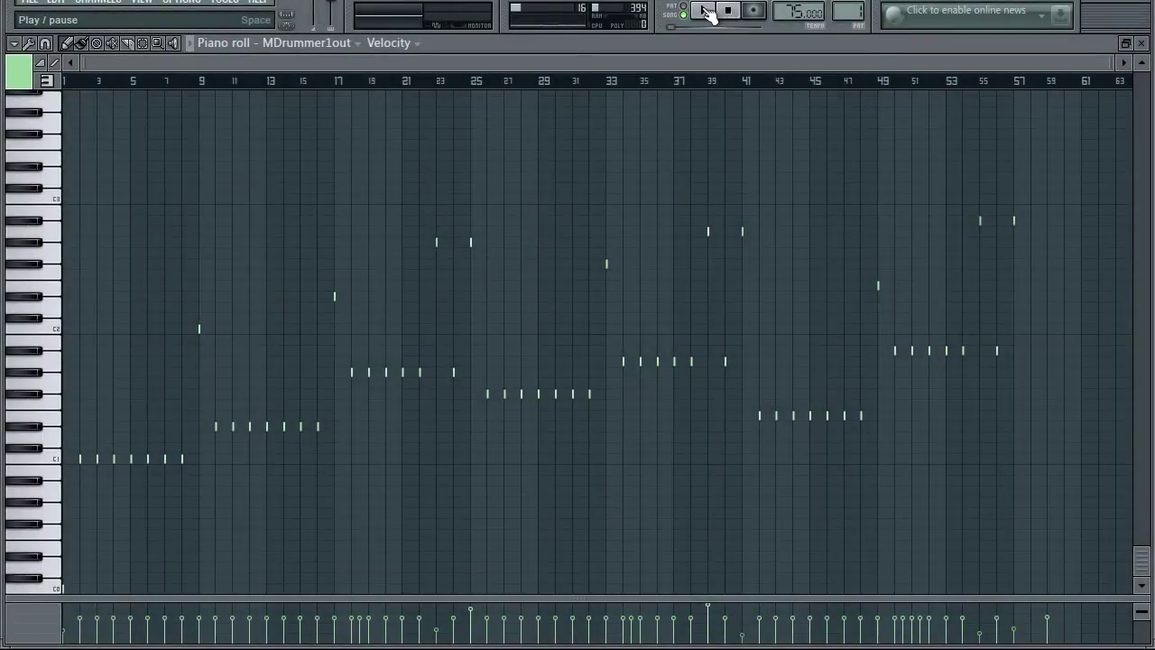
Play the full song from bar 1 in Song mode, hearing the new drum pattern on Track 12.
left_click(706, 10)
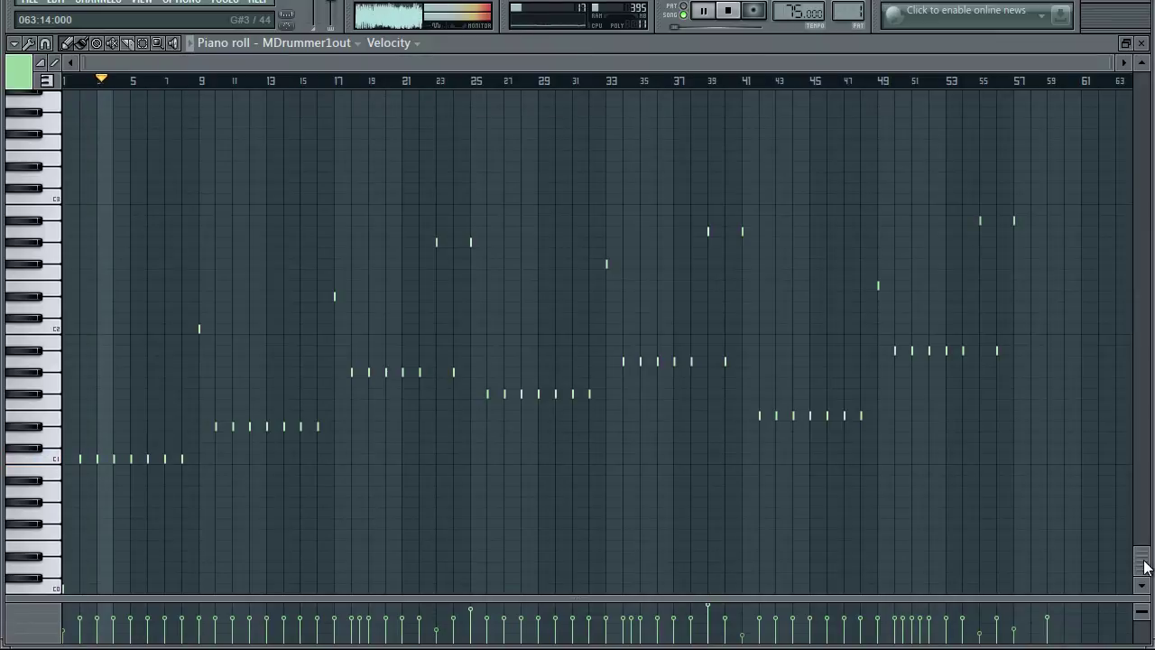
left_click_drag(1144, 567, 1143, 505)
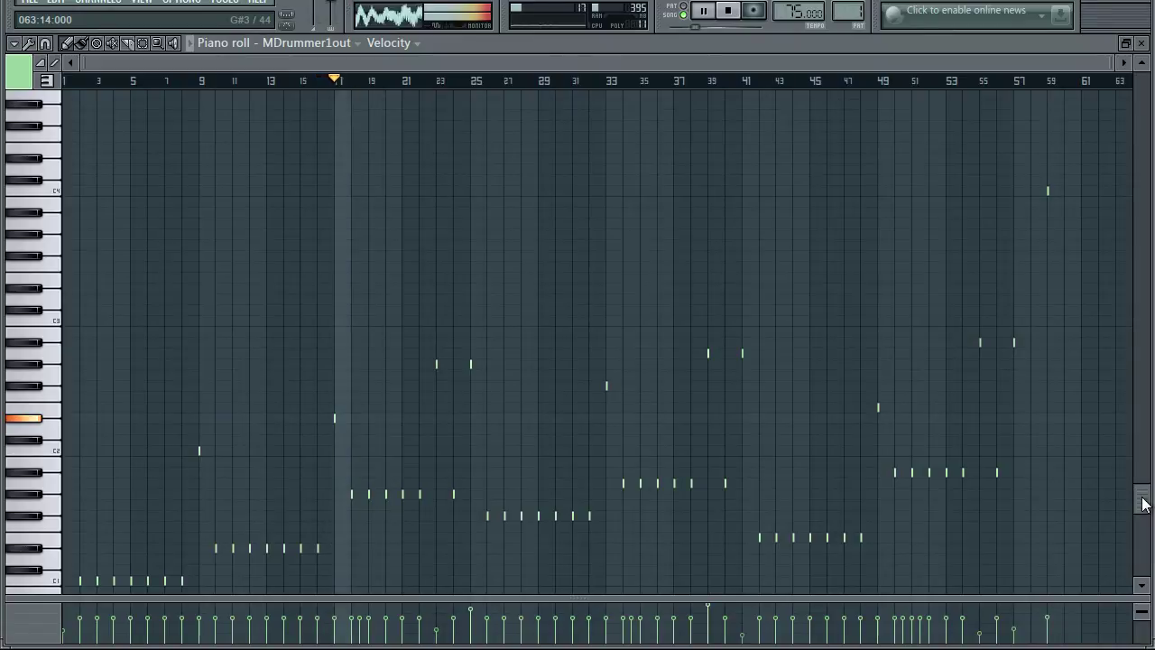
left_click_drag(1143, 504, 1143, 476)
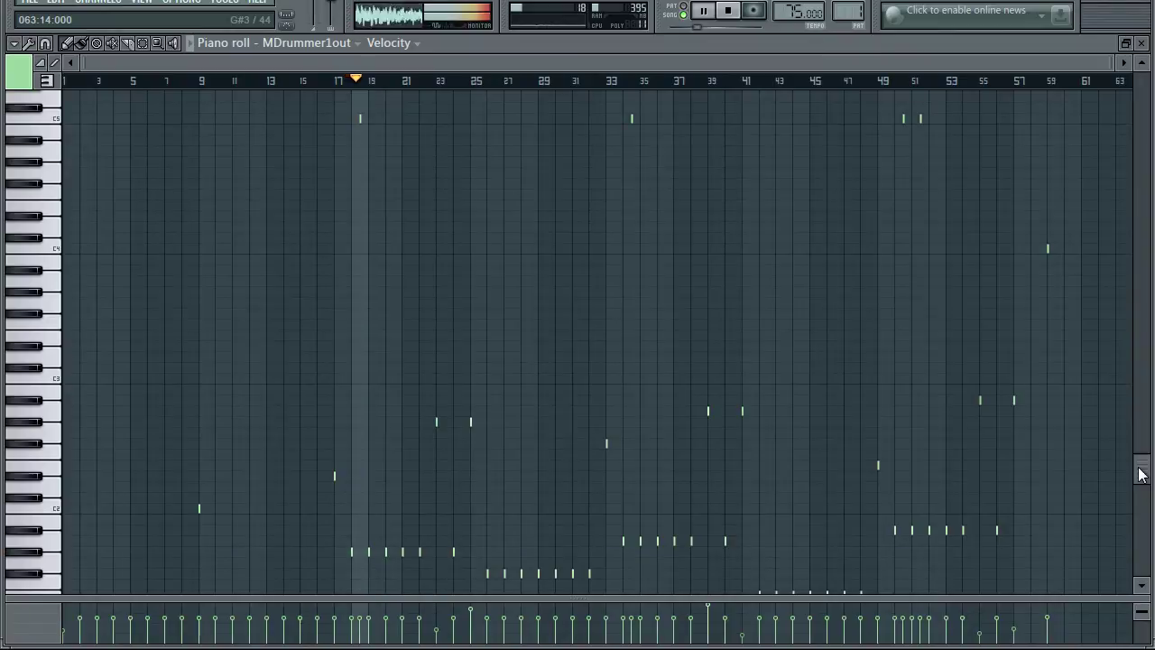
left_click_drag(1142, 476, 1142, 479)
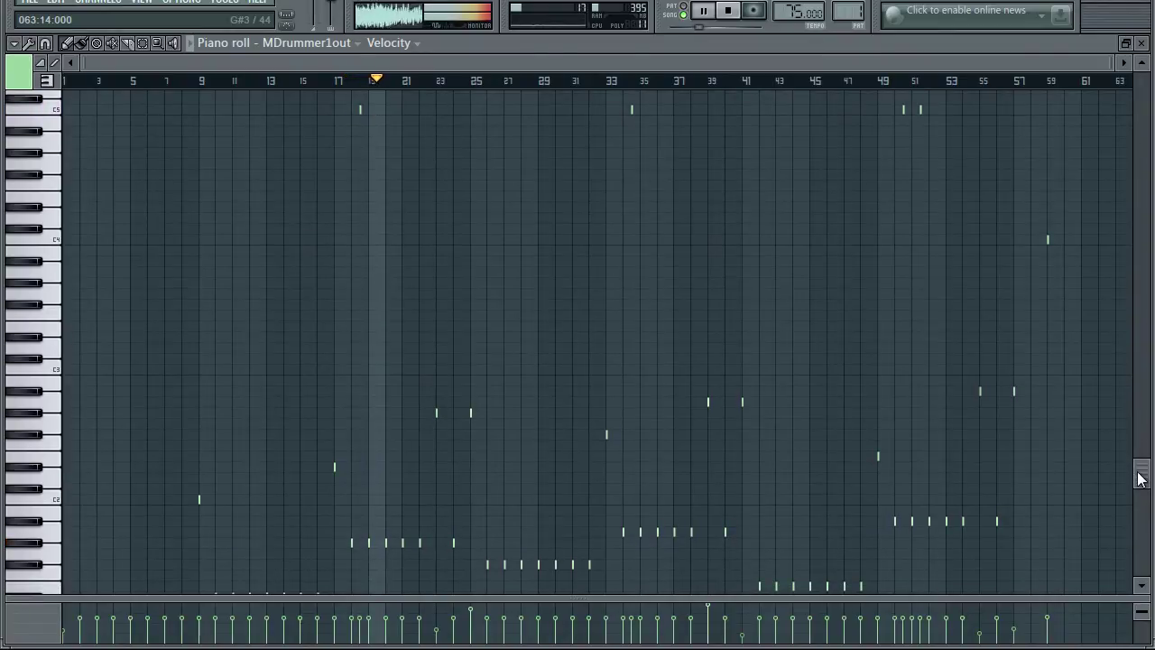